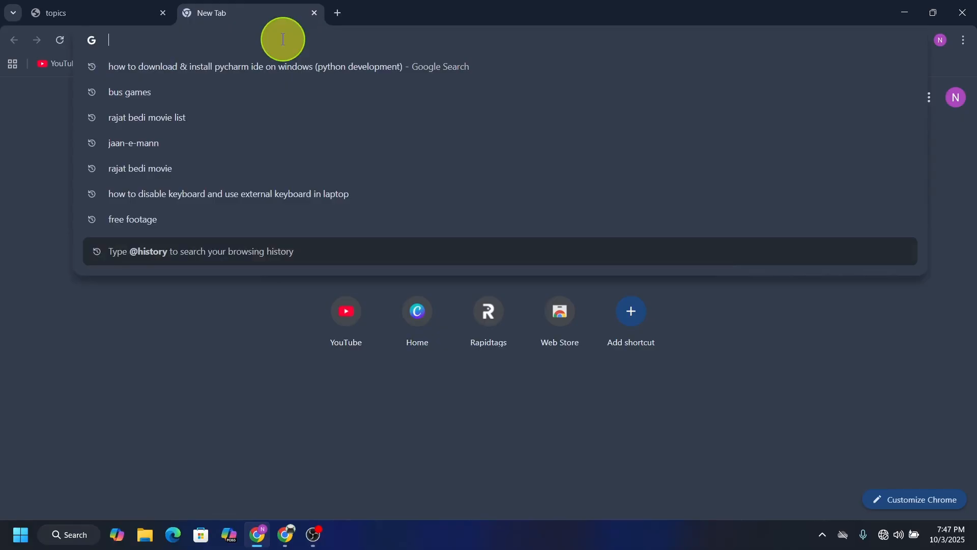
- Search the web for "java jdk" and open Oracle's Java Downloads page from the results
{"action": "type", "text": "java "}
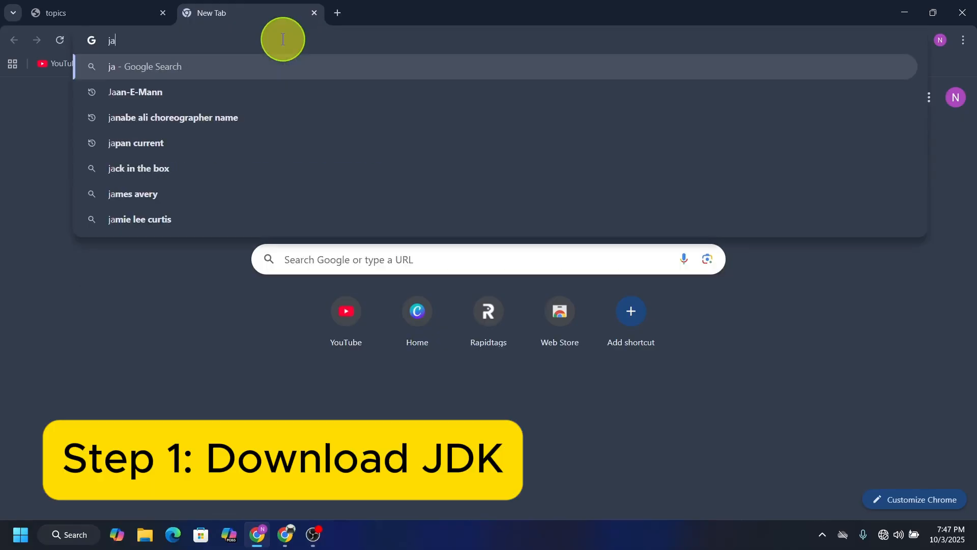
{"action": "type", "text": "jdk"}
{"action": "key", "text": "Return"}
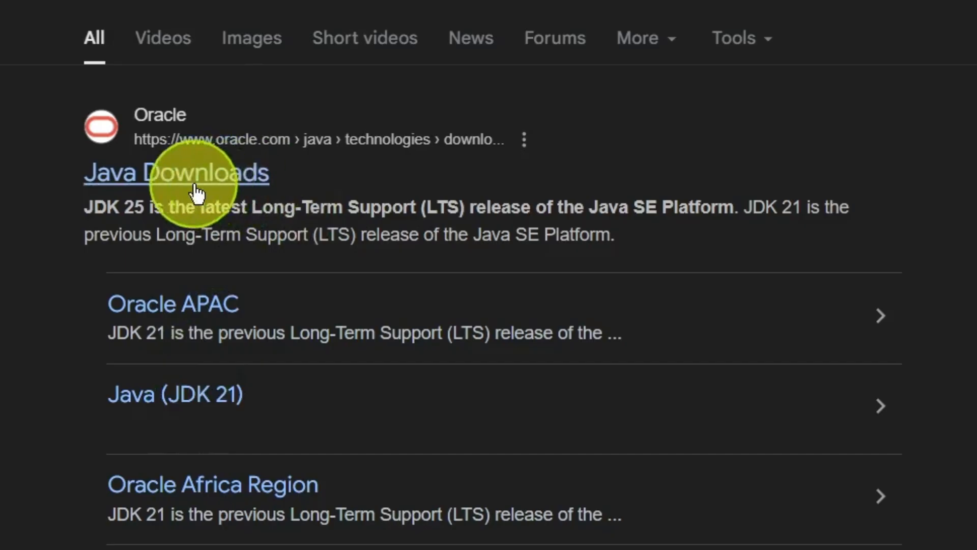
{"action": "left_click", "coordinate": [183, 401]}
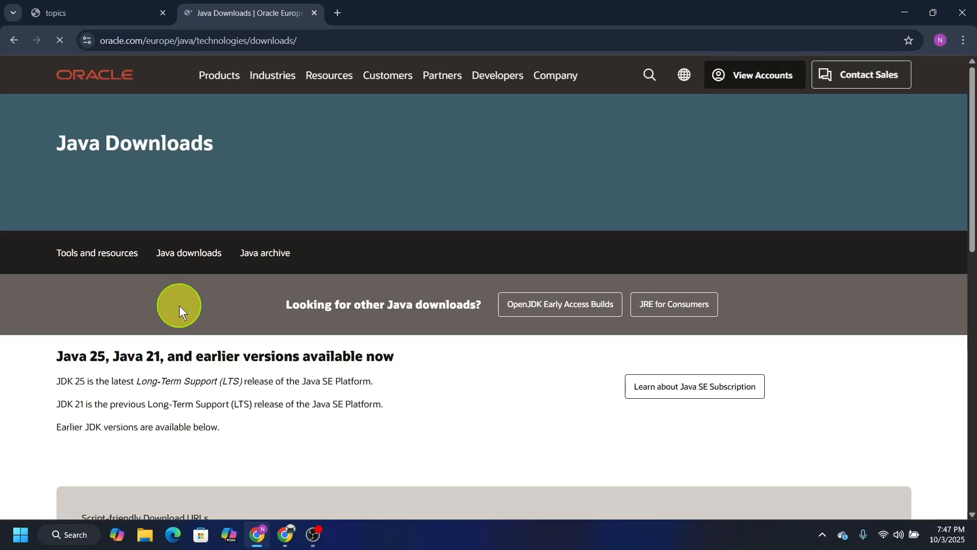
- View the JDK 21 downloads, then return to the JDK 25 downloads on the Java Downloads page
{"action": "scroll", "coordinate": [180, 307], "scroll_direction": "down", "scroll_amount": 3}
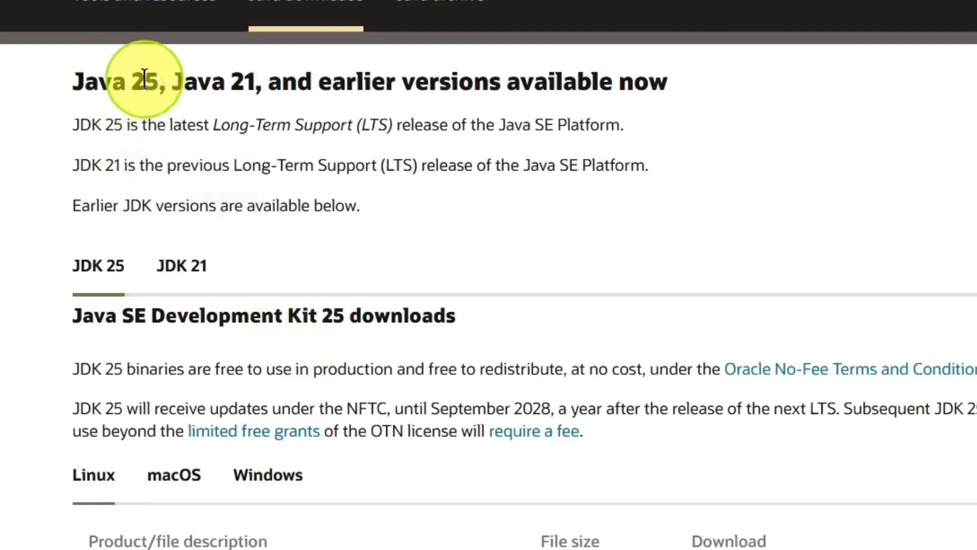
{"action": "double_click", "coordinate": [97, 166]}
{"action": "scroll", "coordinate": [163, 250], "scroll_direction": "down", "scroll_amount": 2}
{"action": "scroll", "coordinate": [163, 249], "scroll_direction": "up", "scroll_amount": 2}
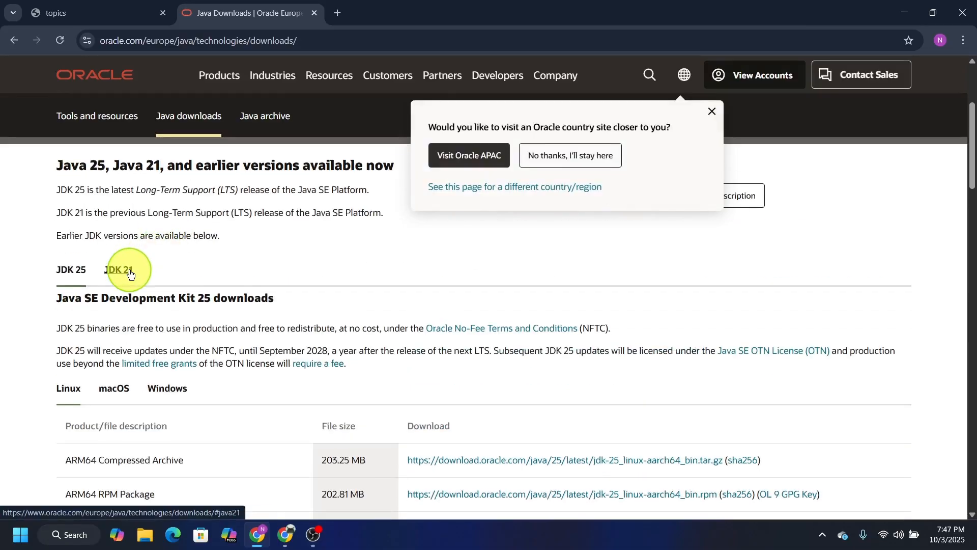
{"action": "left_click", "coordinate": [124, 268]}
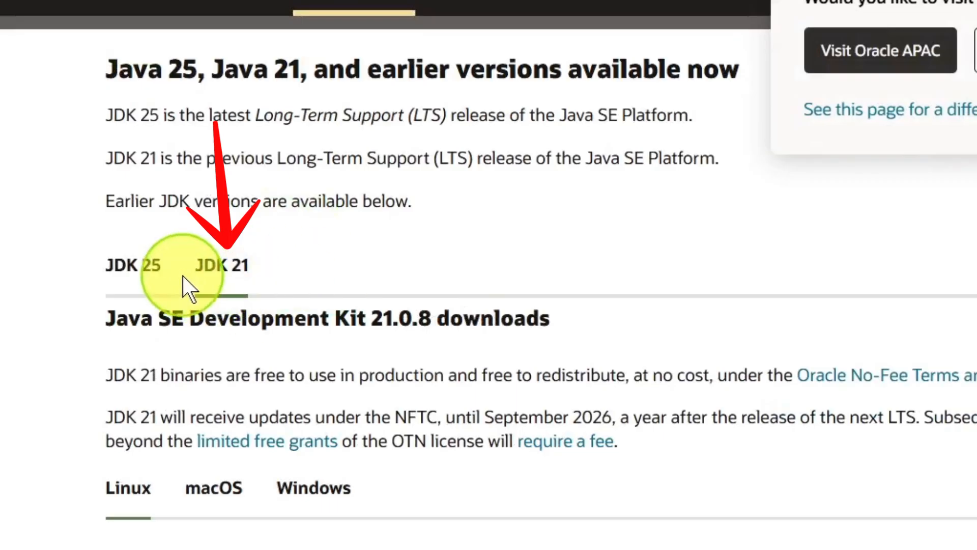
{"action": "left_click", "coordinate": [140, 272]}
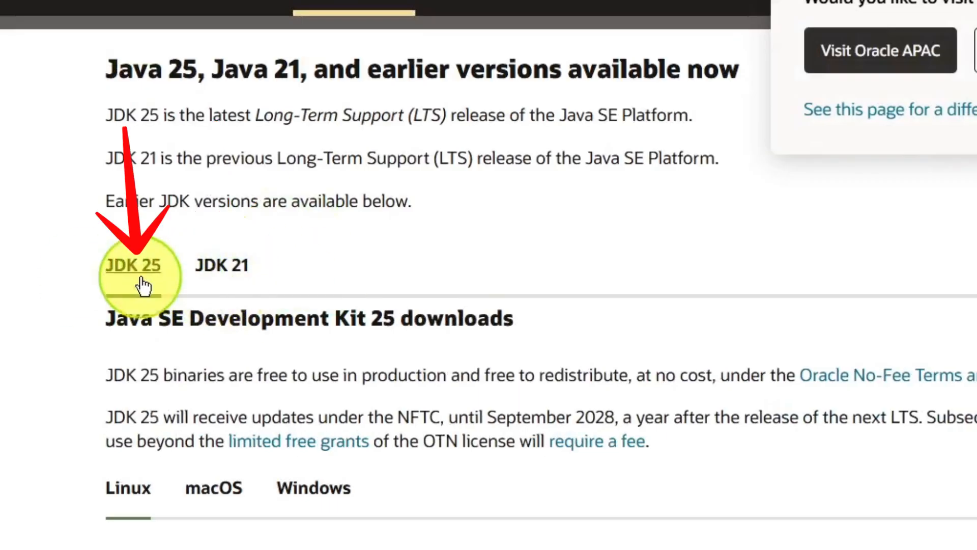
- Show the Windows packages for JDK 25 and download the x64 Installer, jdk-25_windows-x64_bin.exe
{"action": "scroll", "coordinate": [154, 338], "scroll_direction": "down", "scroll_amount": 3}
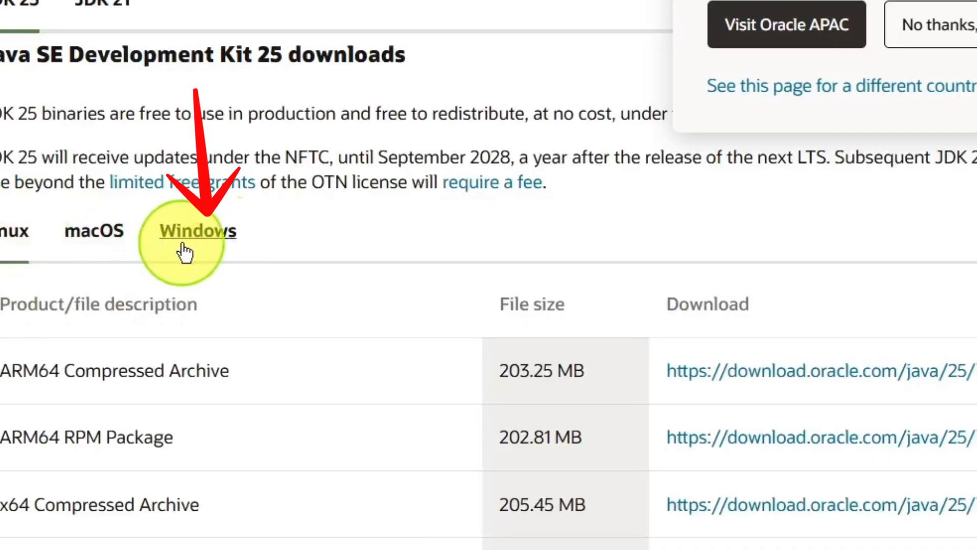
{"action": "left_click", "coordinate": [184, 251]}
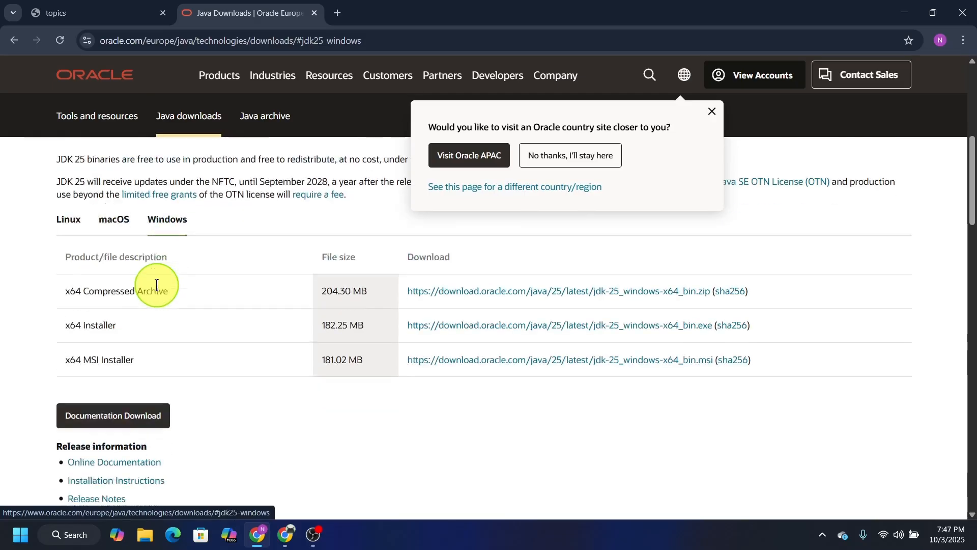
{"action": "scroll", "coordinate": [127, 270], "scroll_direction": "down", "scroll_amount": 2}
{"action": "left_click_drag", "start_coordinate": [64, 244], "coordinate": [175, 241]}
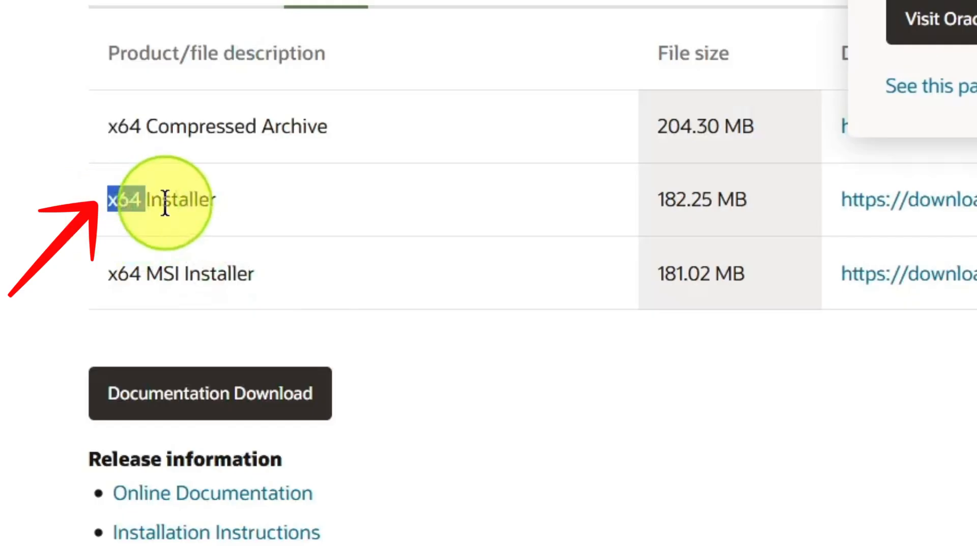
{"action": "left_click", "coordinate": [567, 326]}
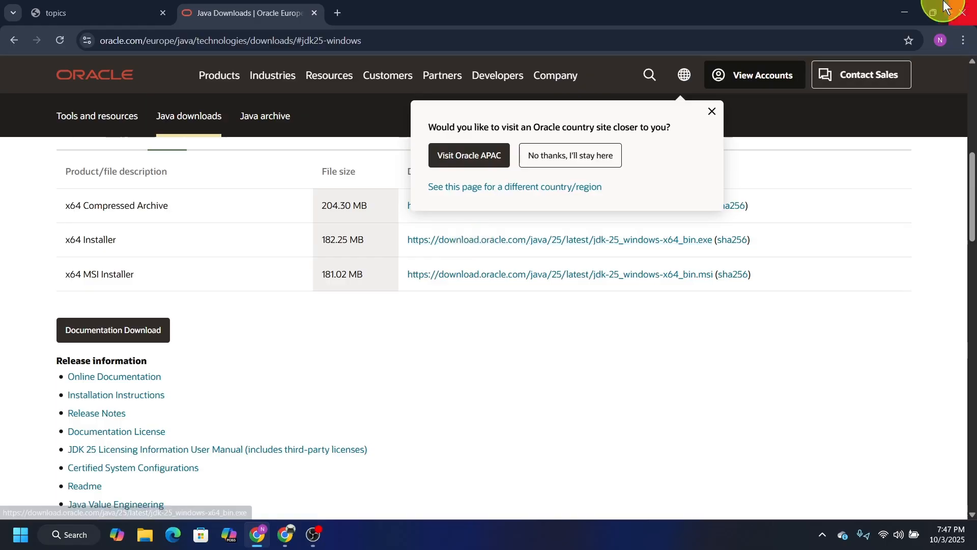
- Minimize the browser, switch to the Downloads folder in File Explorer and launch jdk-25_windows-x64_bin.exe
{"action": "left_click", "coordinate": [906, 13]}
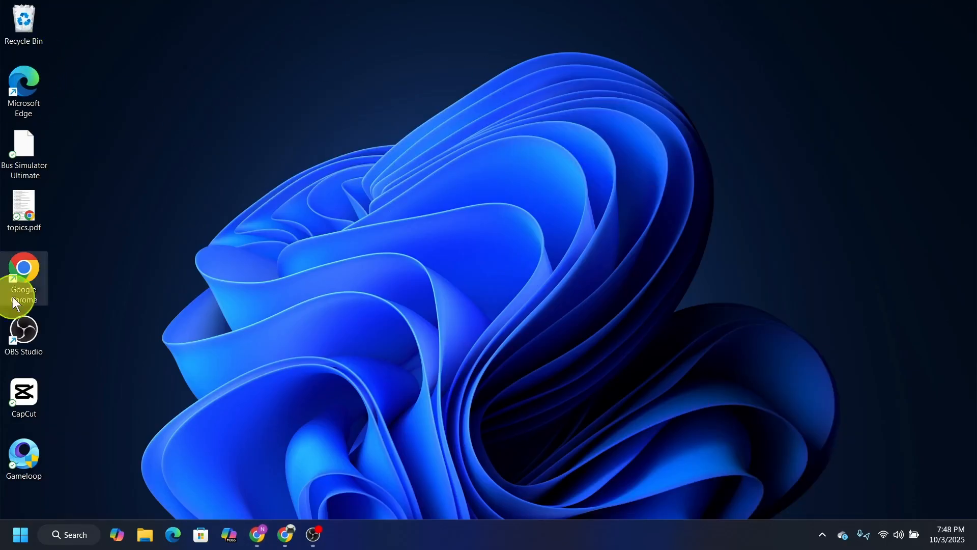
{"action": "left_click", "coordinate": [146, 530]}
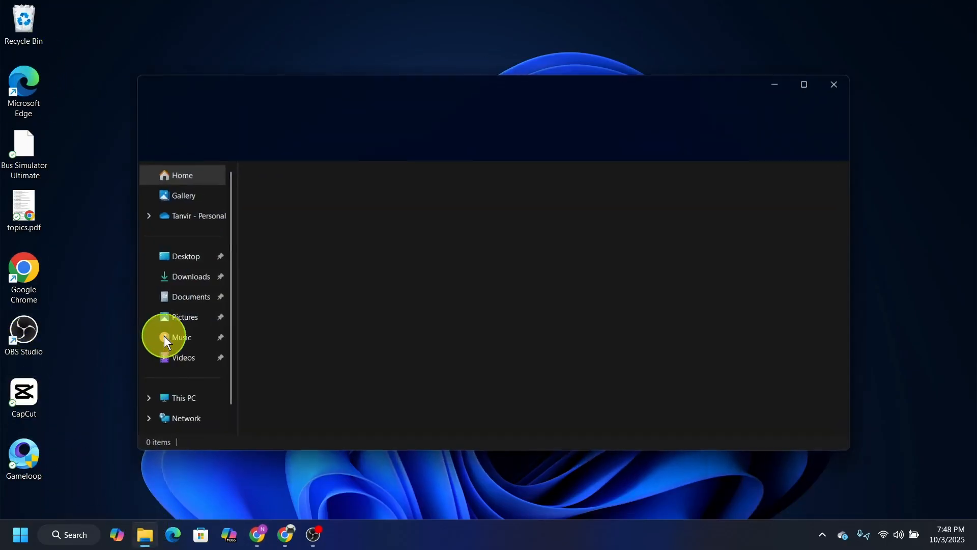
{"action": "left_click", "coordinate": [168, 281]}
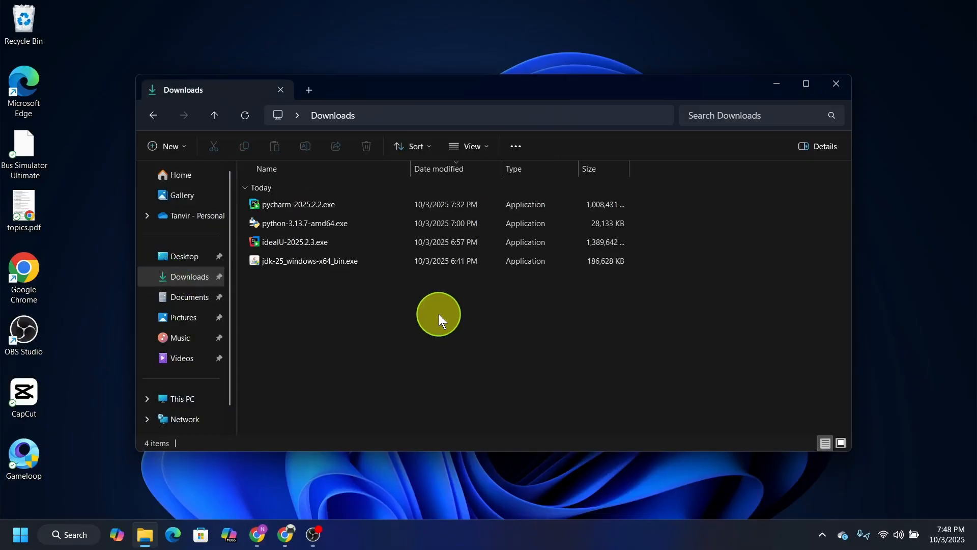
{"action": "left_click", "coordinate": [328, 264]}
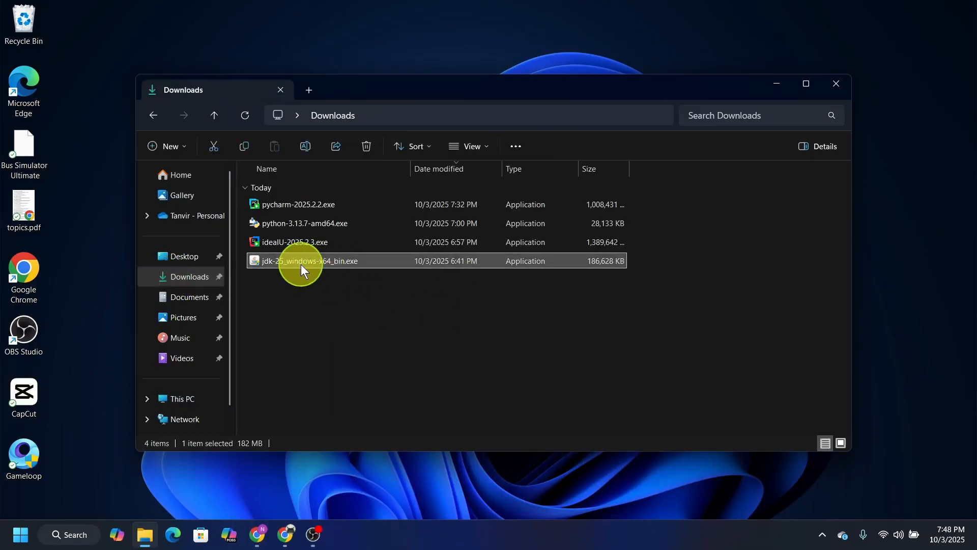
{"action": "double_click", "coordinate": [334, 261]}
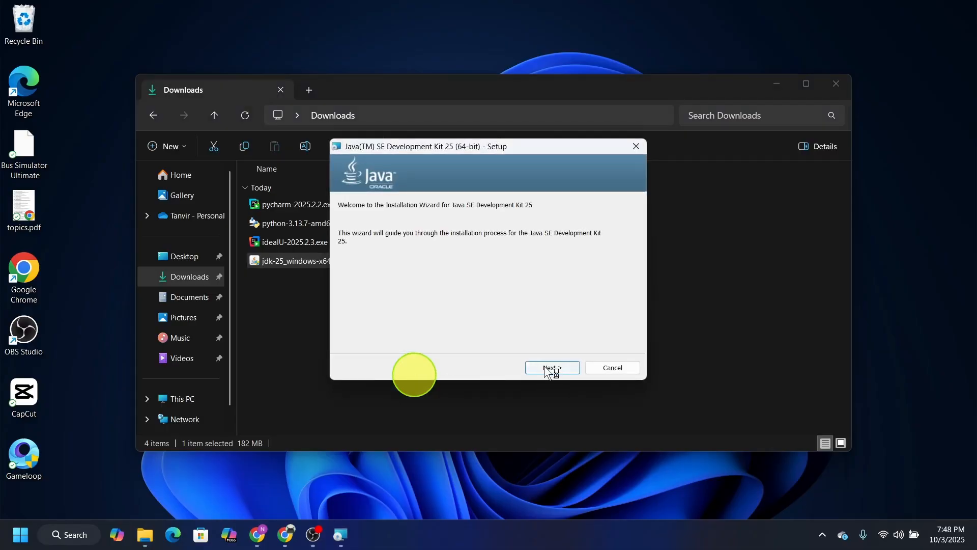
- Install Java SE Development Kit 25 through the setup wizard with its default settings, and close the wizard
{"action": "left_click", "coordinate": [550, 368]}
{"action": "left_click", "coordinate": [546, 368]}
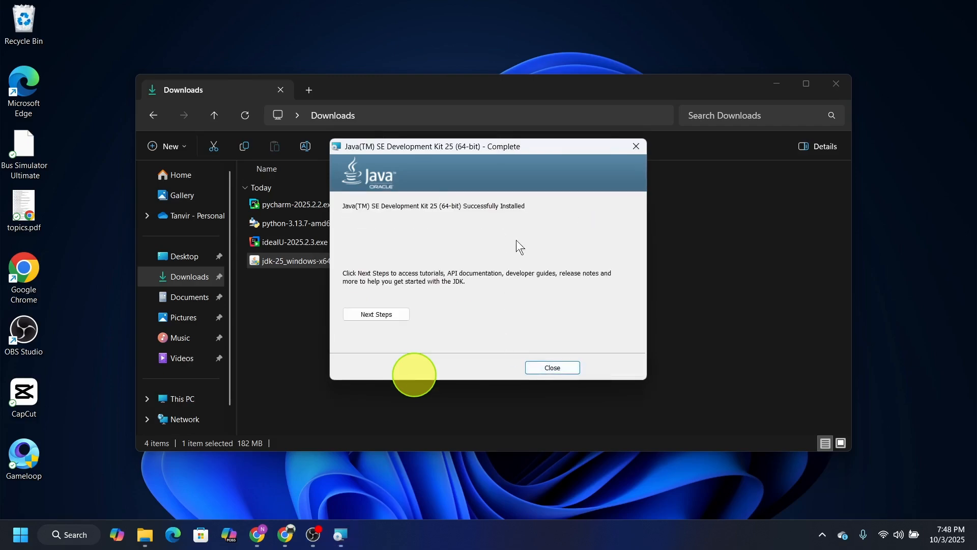
{"action": "left_click", "coordinate": [548, 372]}
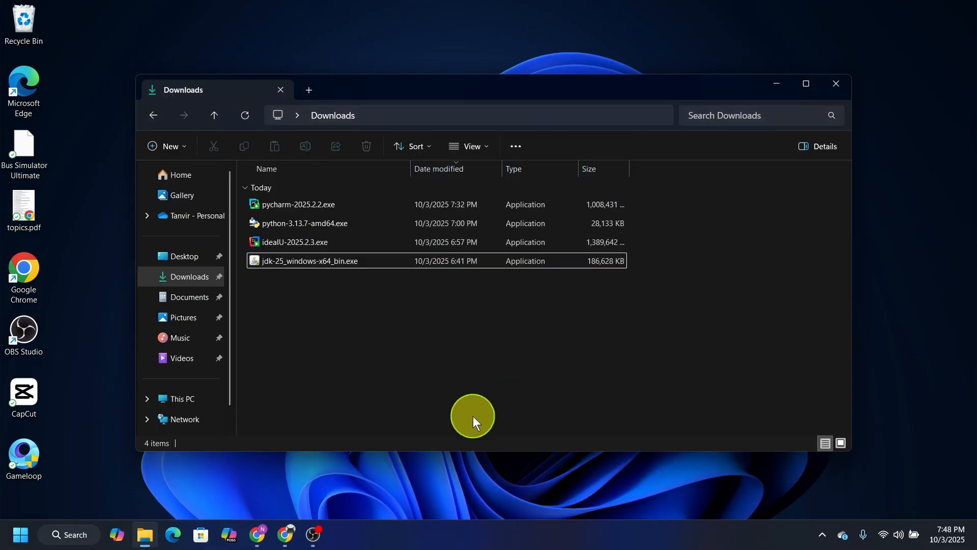
- Search Windows for "env", open the system environment variables and open the system Path variable for editing
{"action": "left_click", "coordinate": [22, 543]}
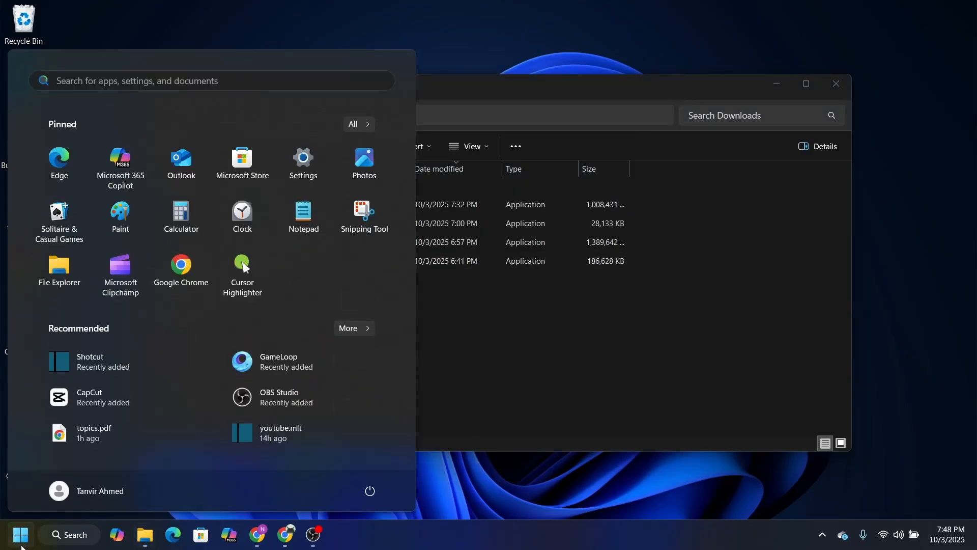
{"action": "type", "text": "env"}
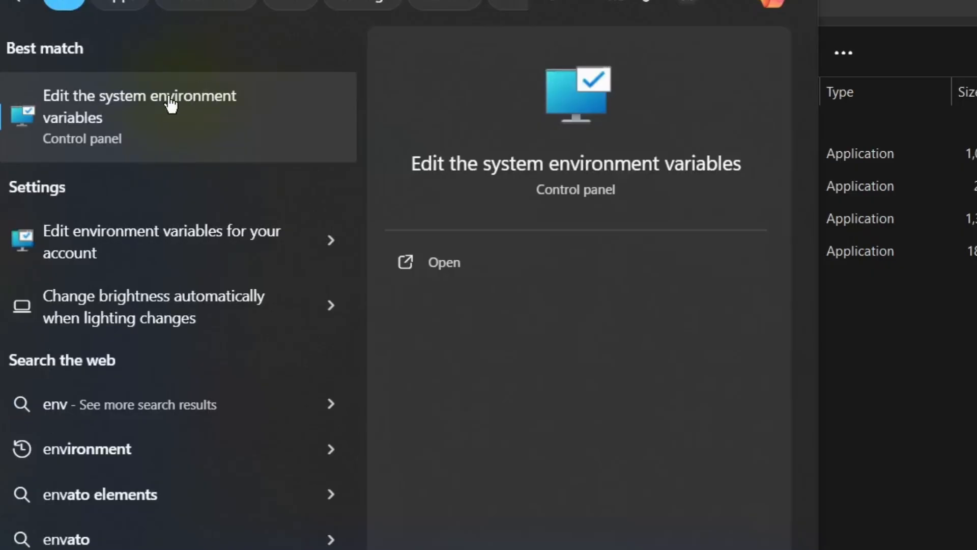
{"action": "left_click", "coordinate": [426, 263]}
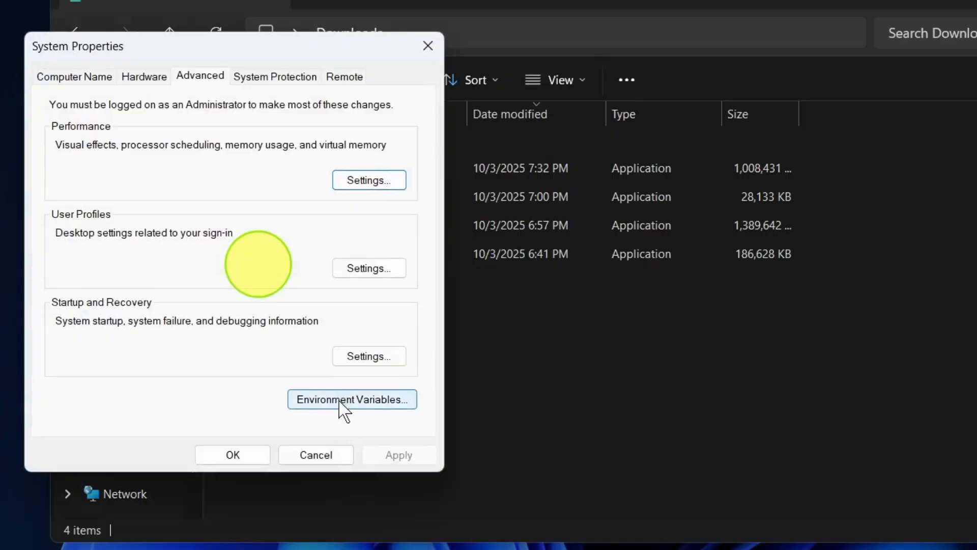
{"action": "left_click", "coordinate": [340, 399]}
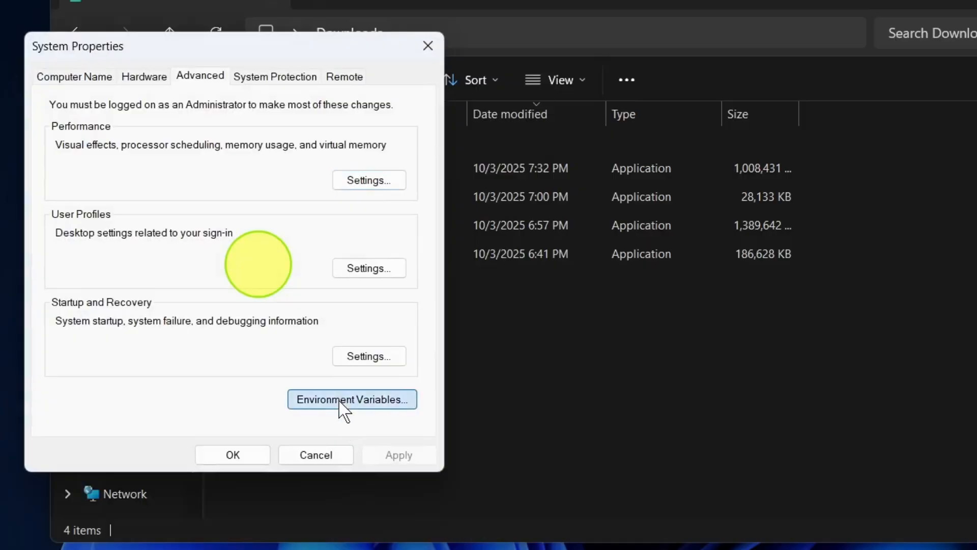
{"action": "left_click", "coordinate": [360, 383]}
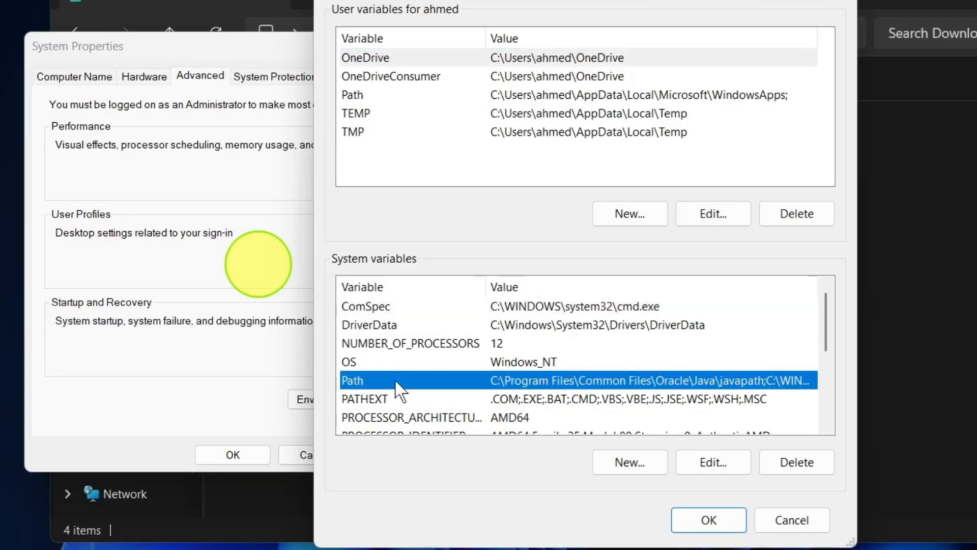
{"action": "left_click", "coordinate": [713, 462]}
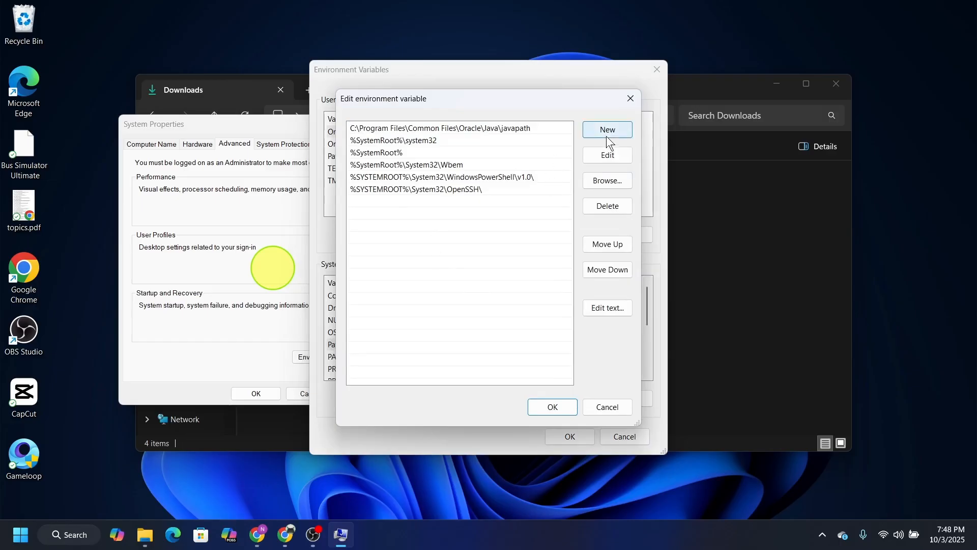
- Switch to File Explorer and open the Program Files folder on Local Disk (C:)
{"action": "left_click", "coordinate": [147, 535]}
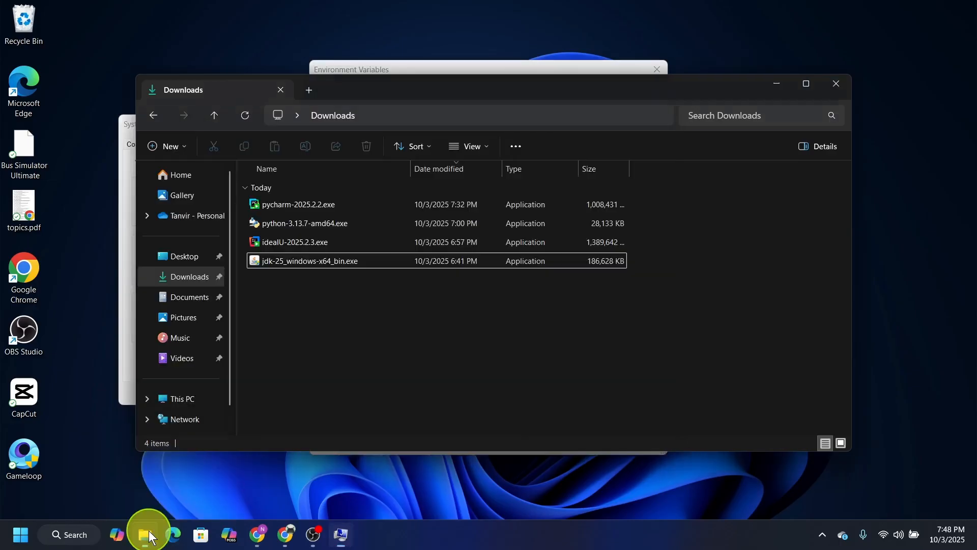
{"action": "left_click", "coordinate": [191, 402]}
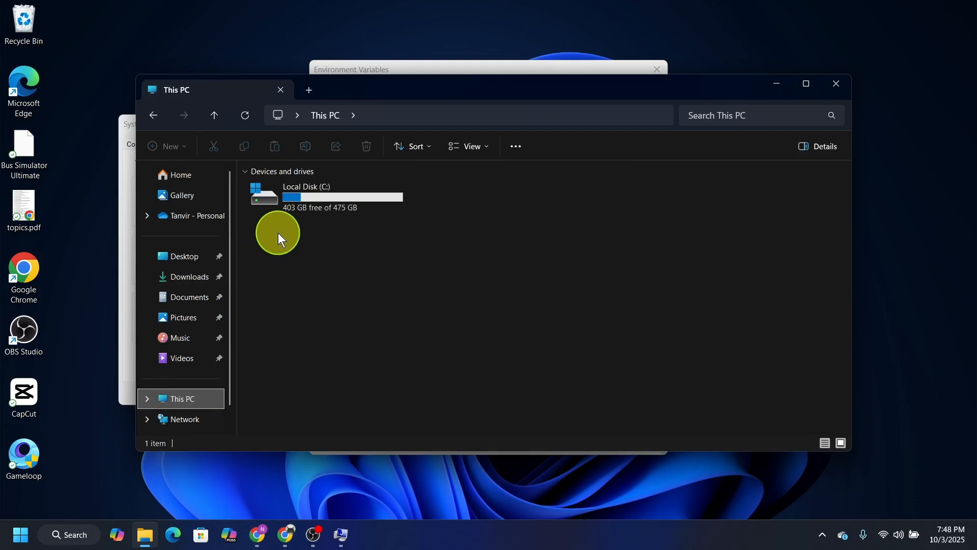
{"action": "left_click", "coordinate": [322, 190]}
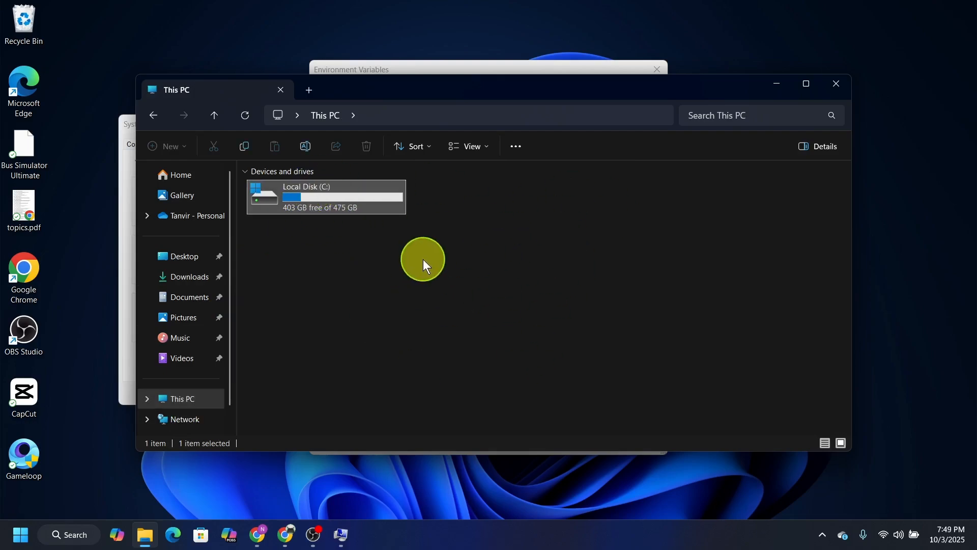
{"action": "left_click", "coordinate": [423, 259]}
{"action": "double_click", "coordinate": [316, 208]}
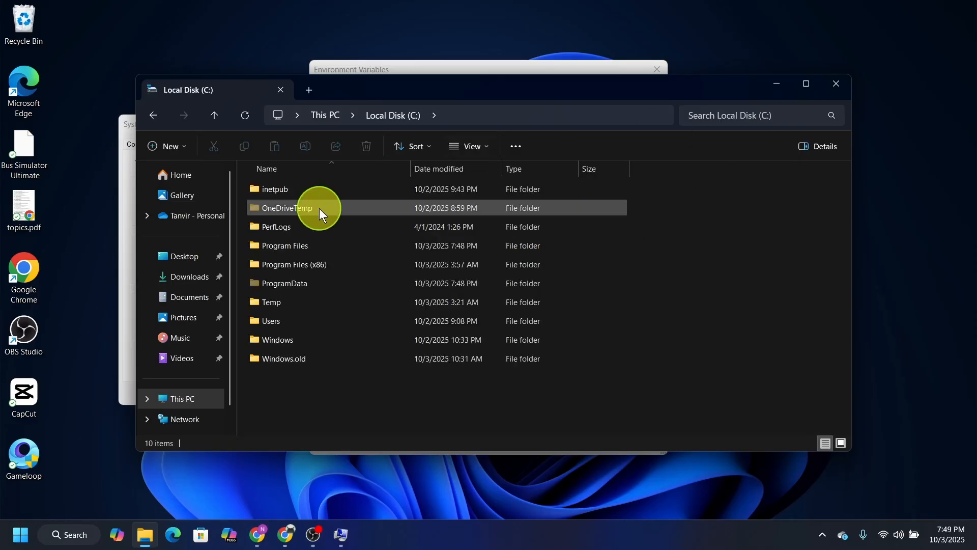
{"action": "left_click", "coordinate": [285, 244]}
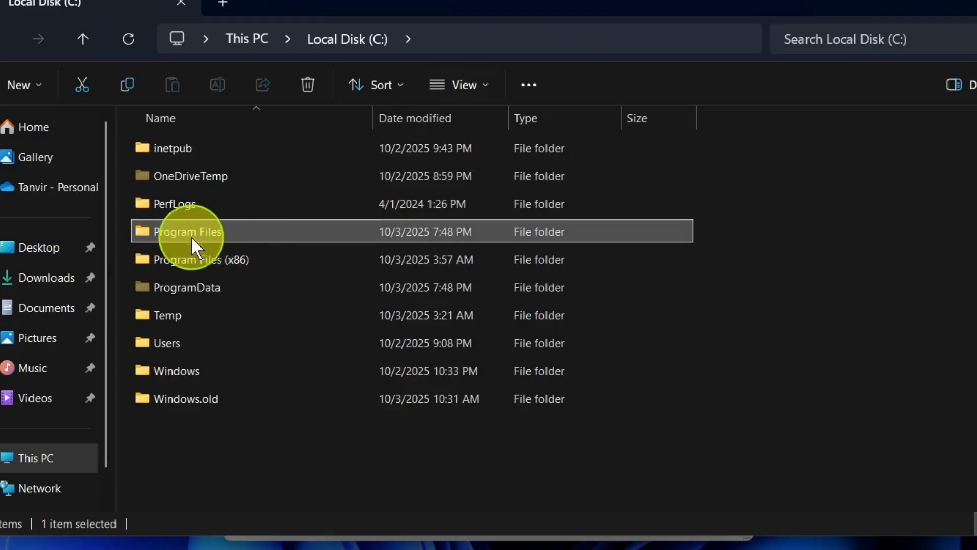
{"action": "double_click", "coordinate": [218, 233]}
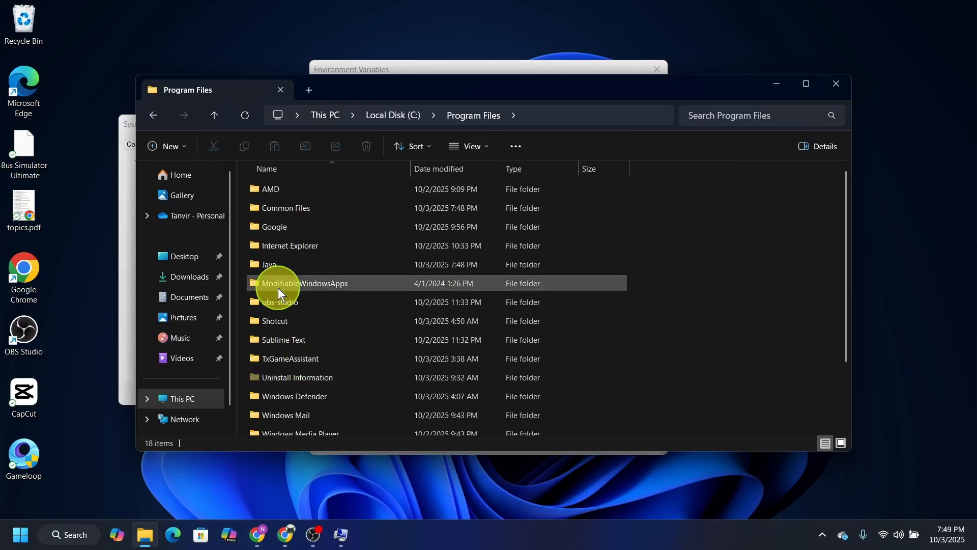
- Open the bin folder inside Java\jdk-25 and copy its path, C:\Program Files\Java\jdk-25\bin
{"action": "left_click", "coordinate": [282, 266]}
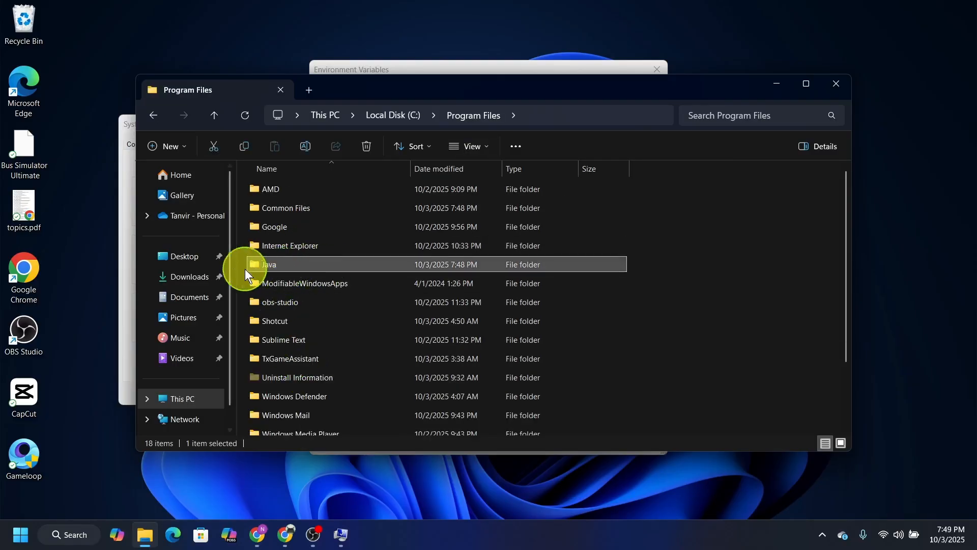
{"action": "double_click", "coordinate": [285, 262]}
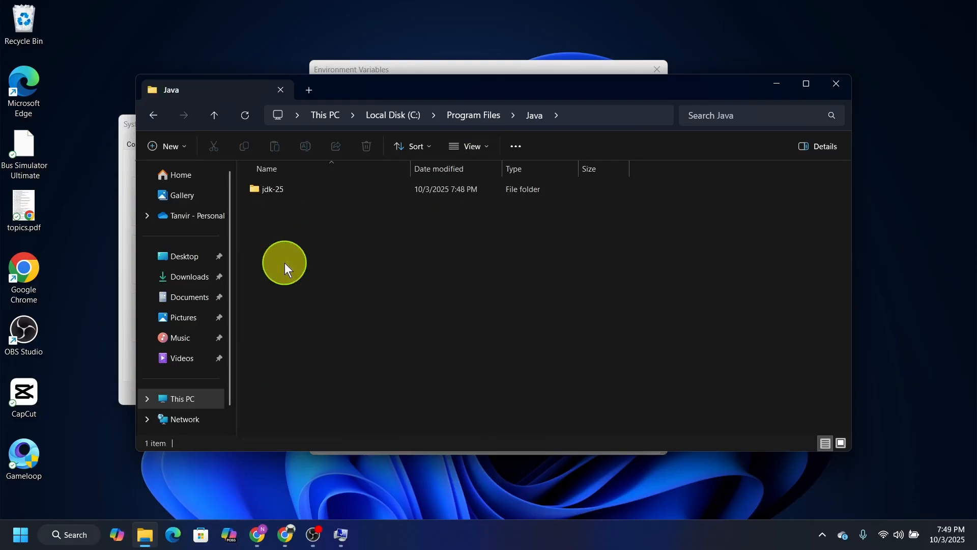
{"action": "double_click", "coordinate": [301, 191]}
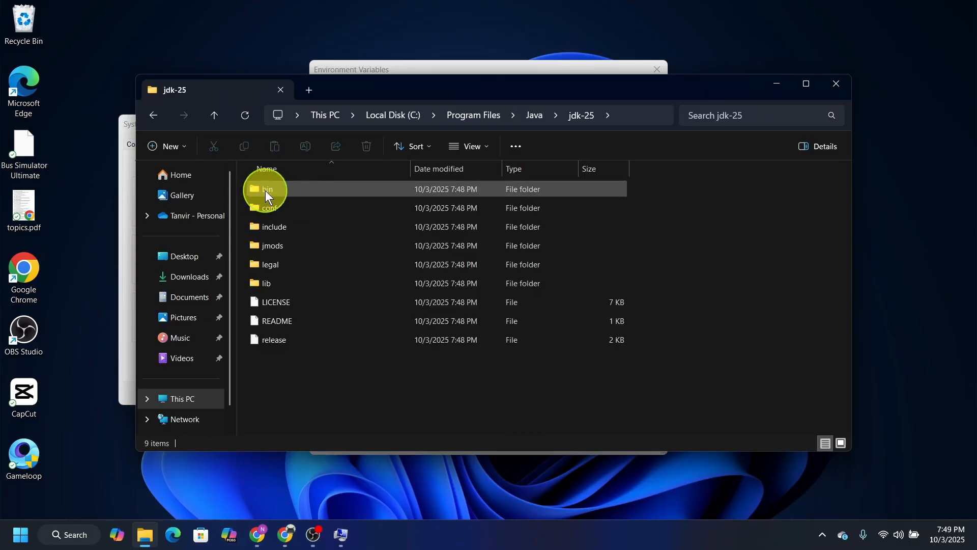
{"action": "double_click", "coordinate": [279, 191]}
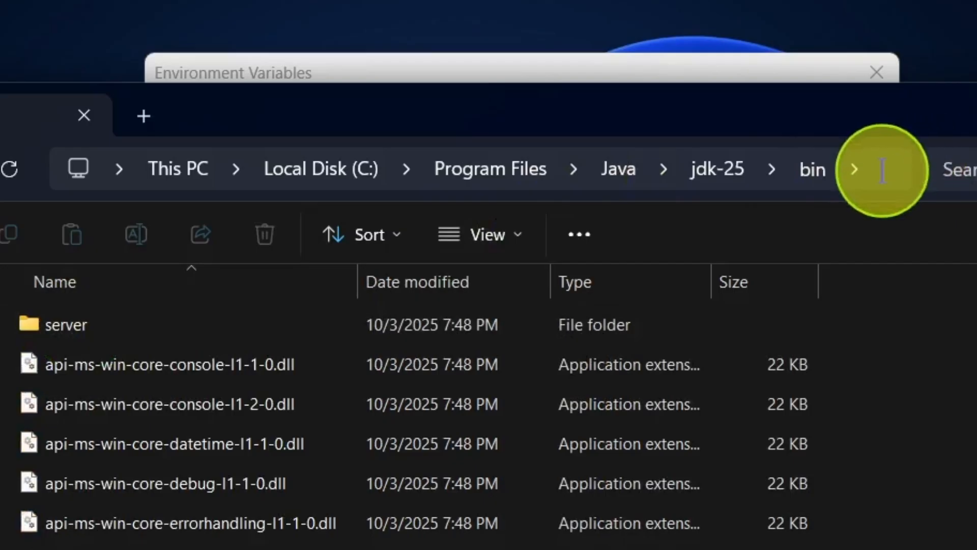
{"action": "left_click", "coordinate": [660, 114]}
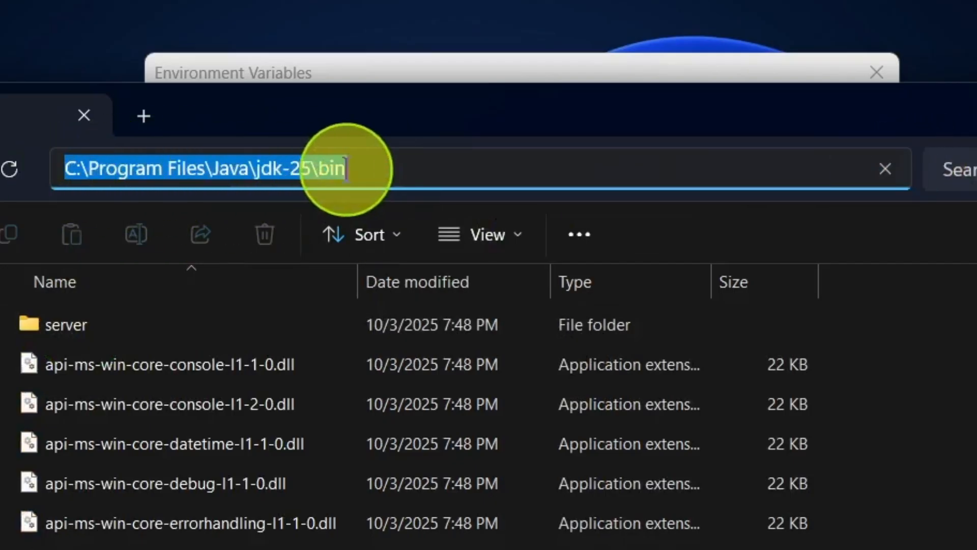
{"action": "right_click", "coordinate": [216, 168]}
{"action": "left_click", "coordinate": [262, 241]}
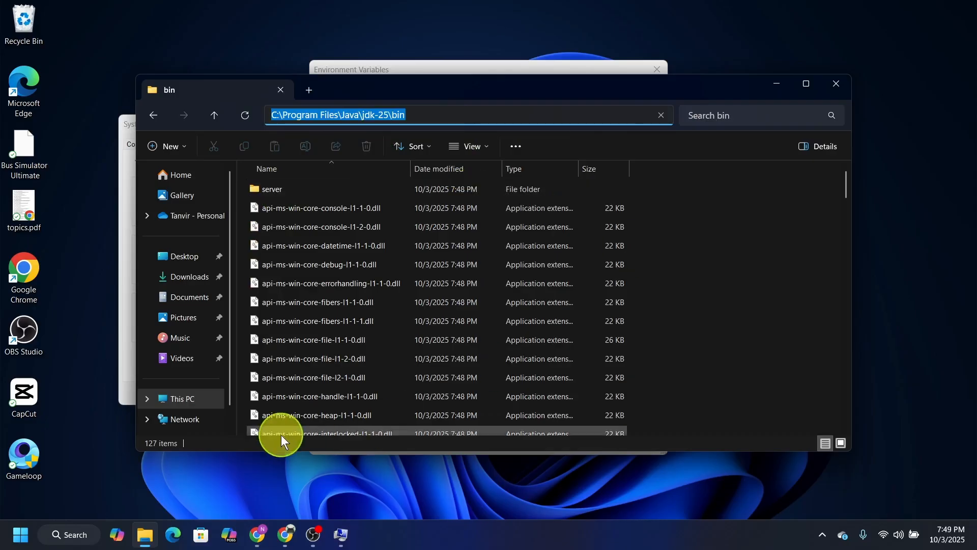
- Add C:\Program Files\Java\jdk-25\bin as a new system Path entry, confirm all the settings dialogs and close File Explorer
{"action": "left_click", "coordinate": [430, 67]}
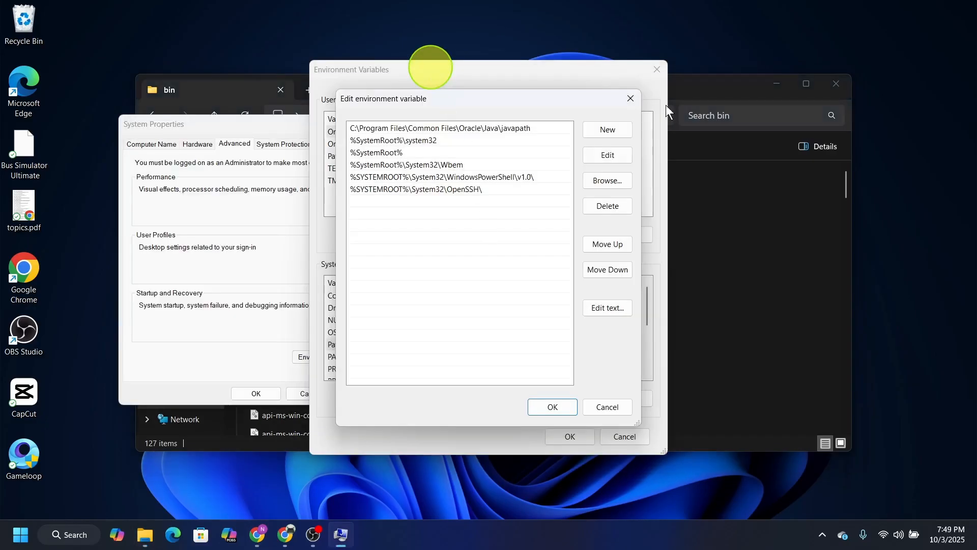
{"action": "left_click", "coordinate": [610, 128]}
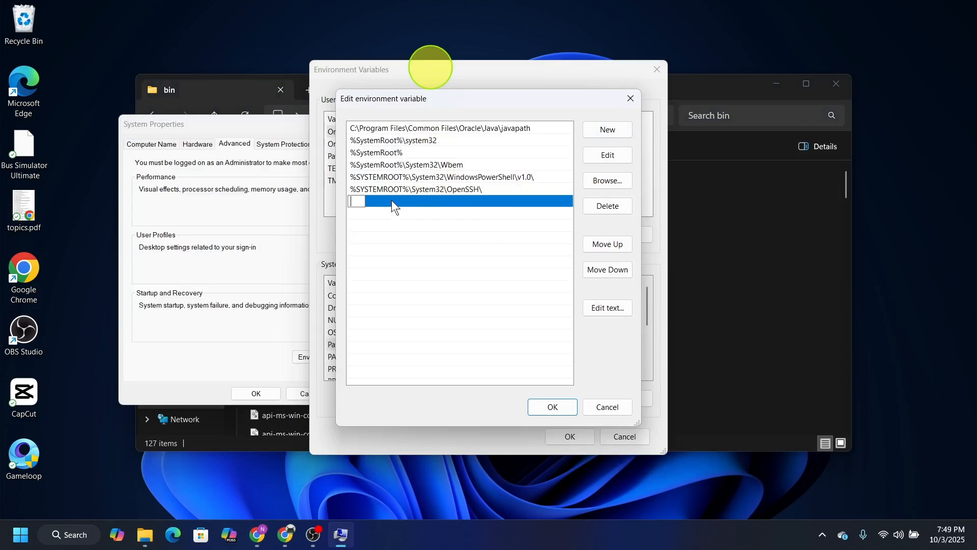
{"action": "key", "text": "ctrl+v"}
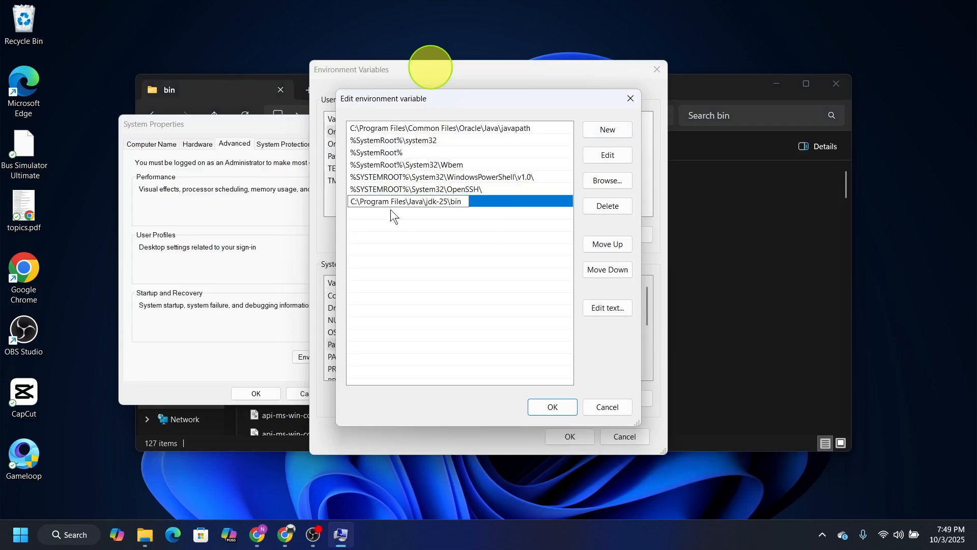
{"action": "left_click", "coordinate": [435, 224]}
{"action": "left_click", "coordinate": [552, 406]}
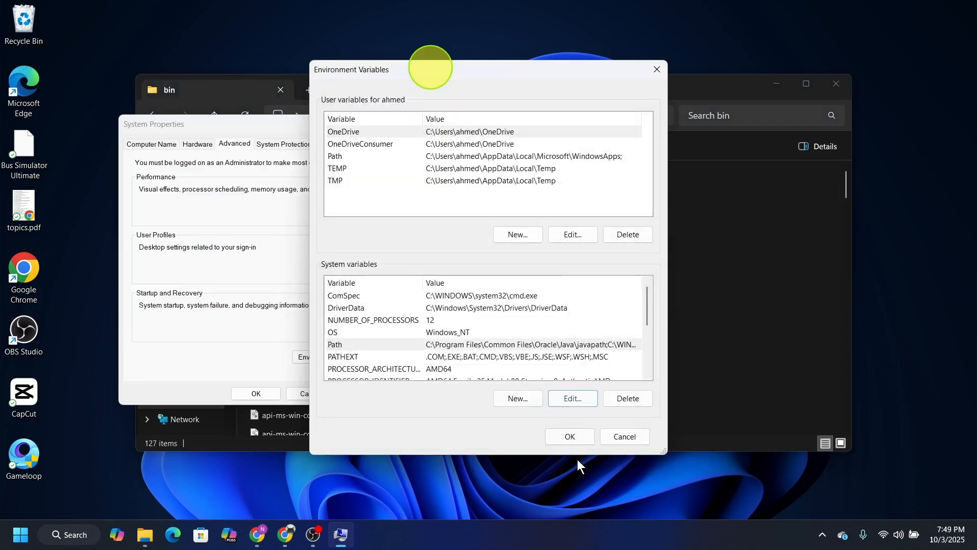
{"action": "left_click", "coordinate": [575, 439]}
{"action": "left_click", "coordinate": [258, 393]}
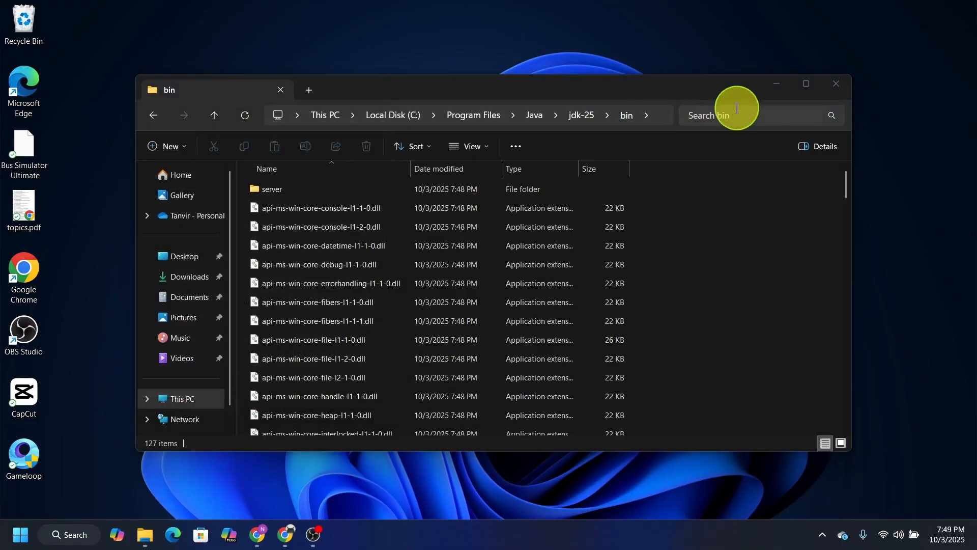
{"action": "left_click", "coordinate": [839, 80]}
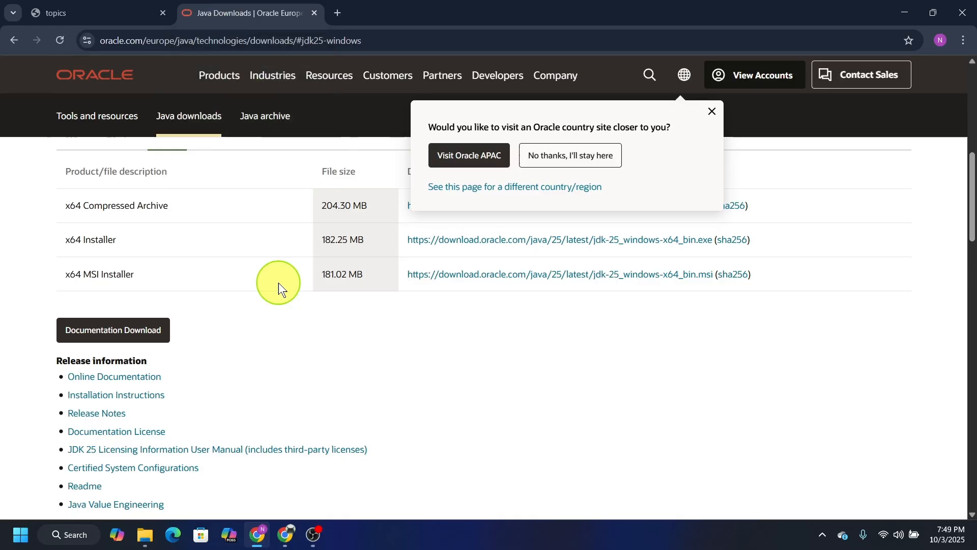
- Search for "intellij idea" in a new browser tab and open the Download page from the JetBrains result
{"action": "left_click", "coordinate": [332, 15]}
{"action": "type", "text": "i"}
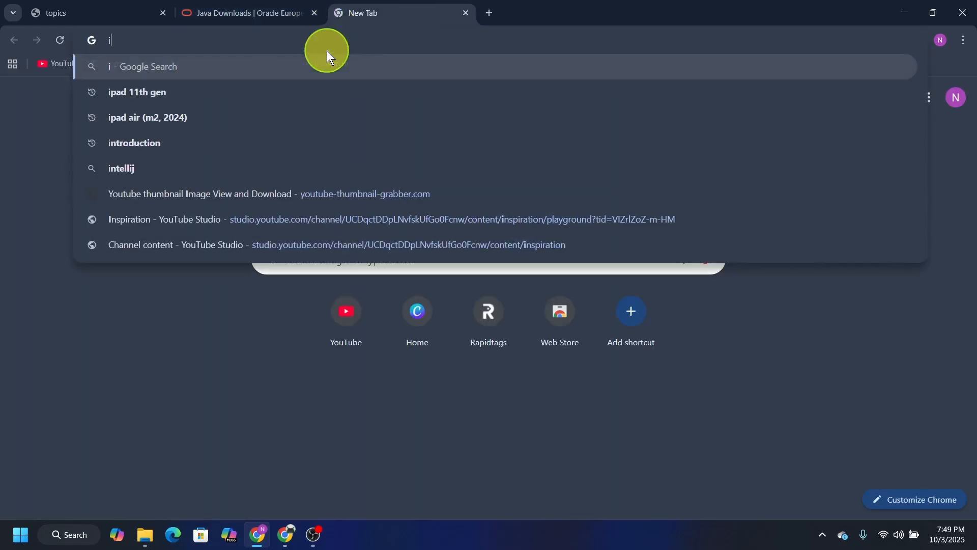
{"action": "type", "text": "ntellij"}
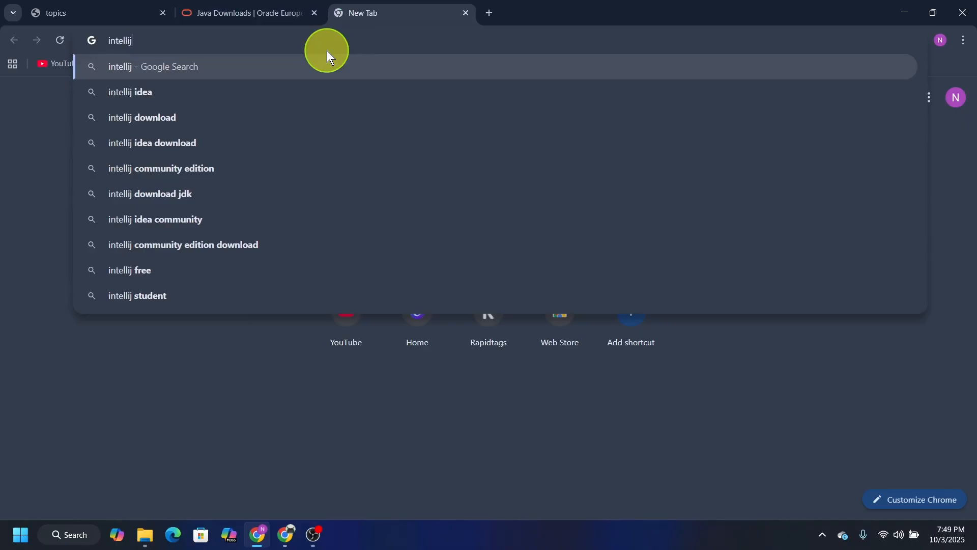
{"action": "key", "text": "Down"}
{"action": "key", "text": "Return"}
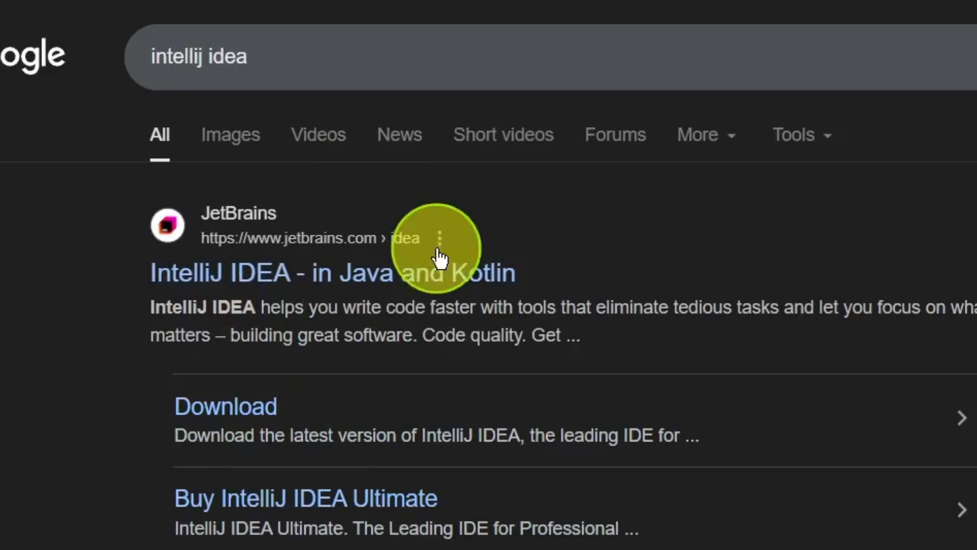
{"action": "left_click", "coordinate": [219, 407]}
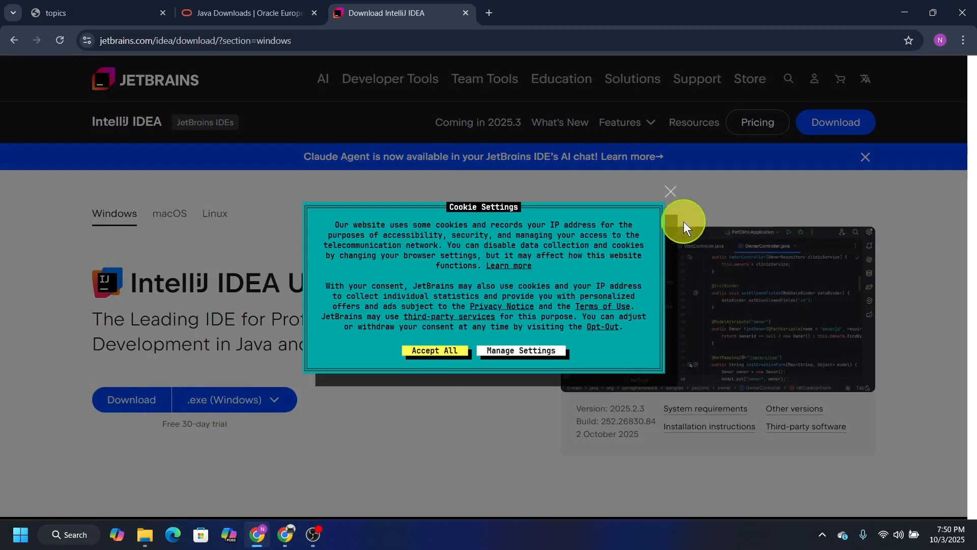
- Dismiss the cookie notice, start downloading the Windows .exe of IntelliJ IDEA Ultimate and show the recent downloads
{"action": "left_click", "coordinate": [672, 194]}
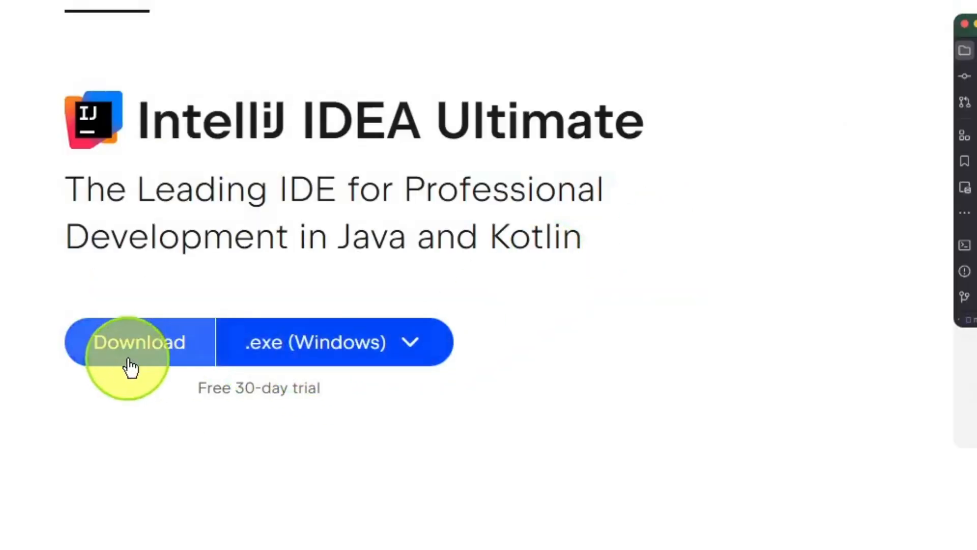
{"action": "left_click", "coordinate": [124, 367]}
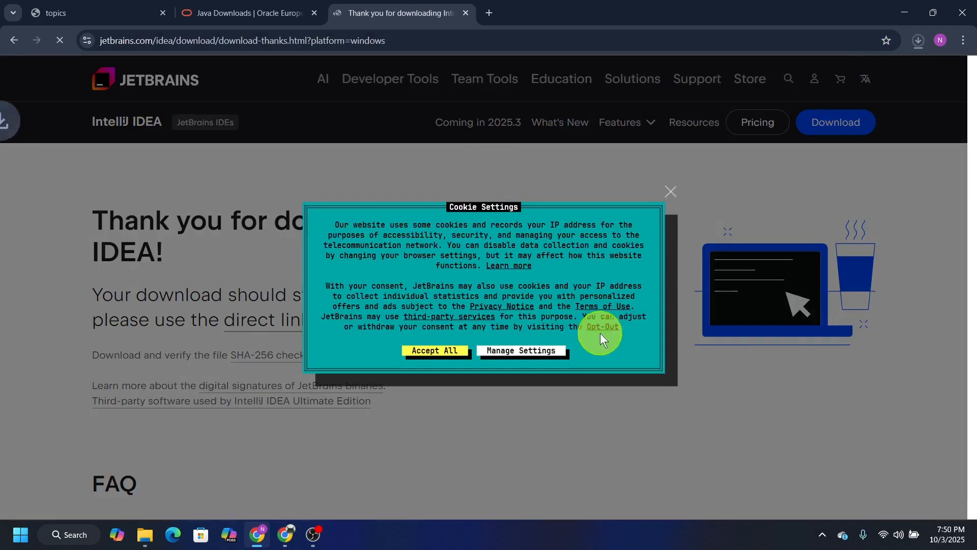
{"action": "left_click", "coordinate": [916, 42]}
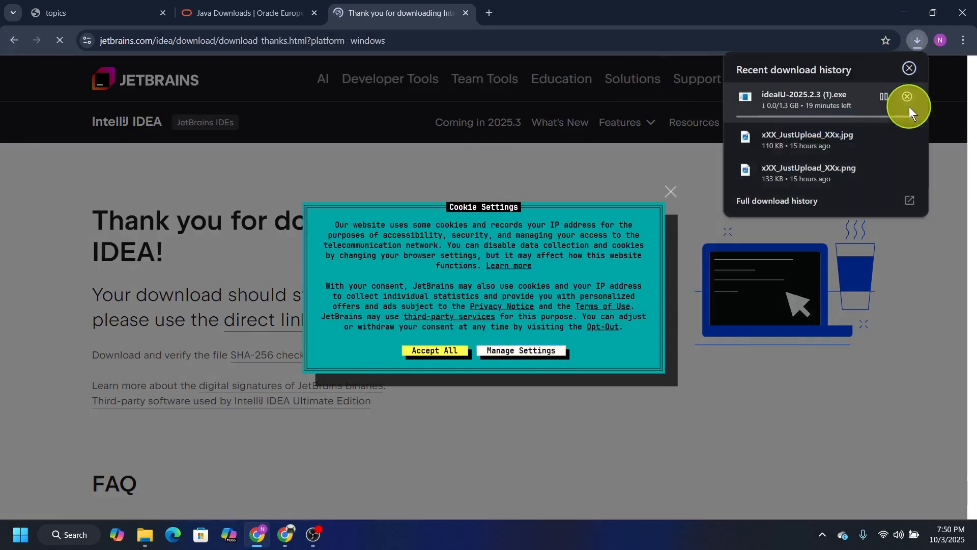
- Minimize the browser and launch ideaIU-2025.2.3.exe from the Downloads folder in File Explorer
{"action": "left_click", "coordinate": [907, 11]}
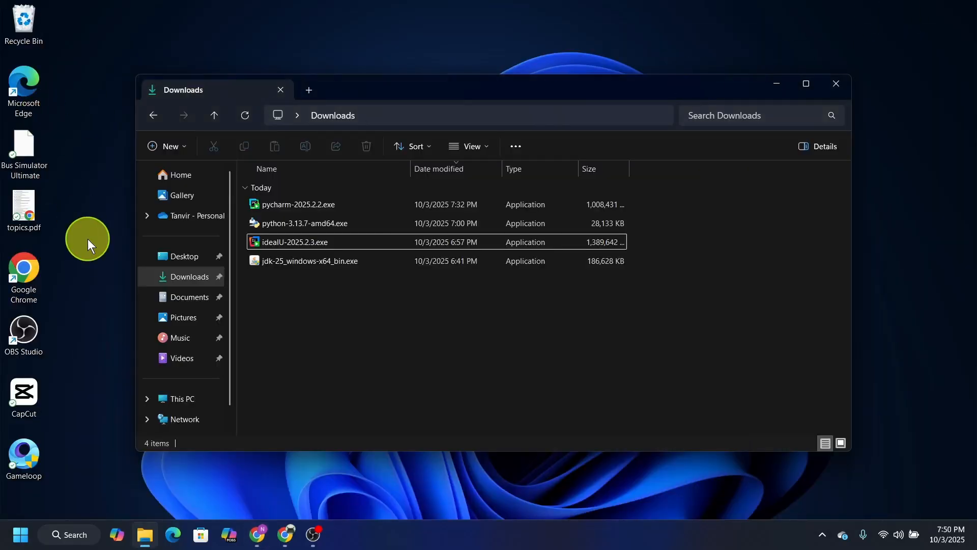
{"action": "left_click", "coordinate": [165, 277]}
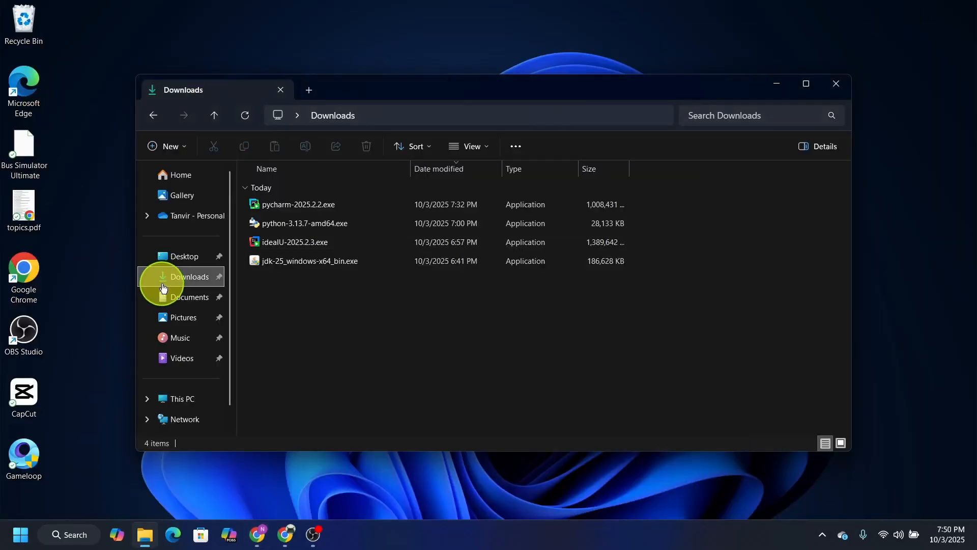
{"action": "left_click", "coordinate": [276, 245]}
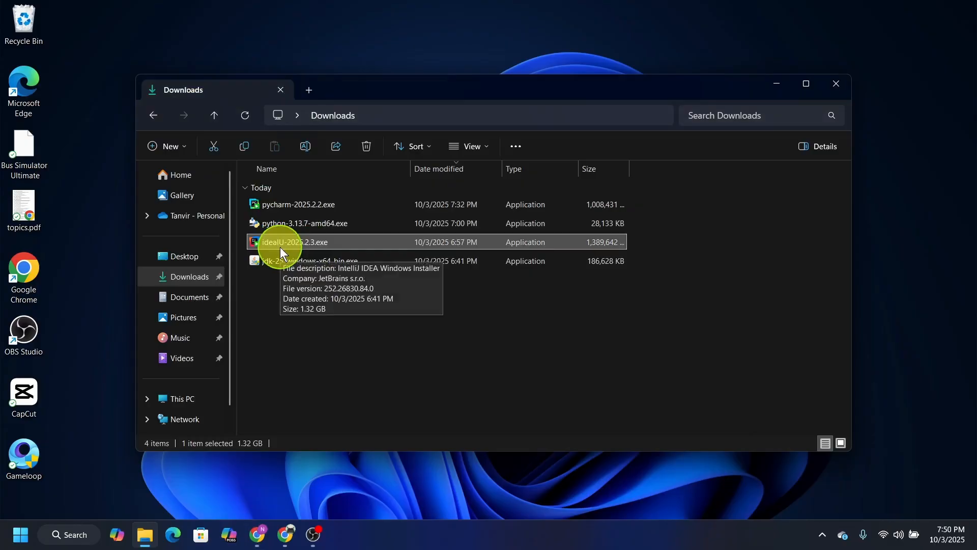
{"action": "double_click", "coordinate": [287, 244]}
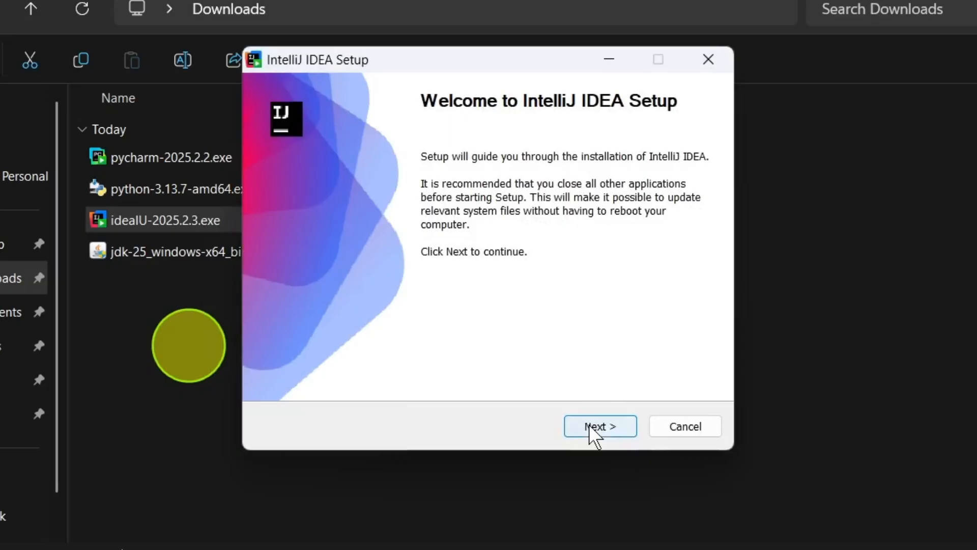
- Advance the IntelliJ IDEA setup, enabling the .java association and adding the "bin" folder to the PATH alongside the desktop shortcut
{"action": "left_click", "coordinate": [550, 366]}
{"action": "left_click", "coordinate": [608, 424]}
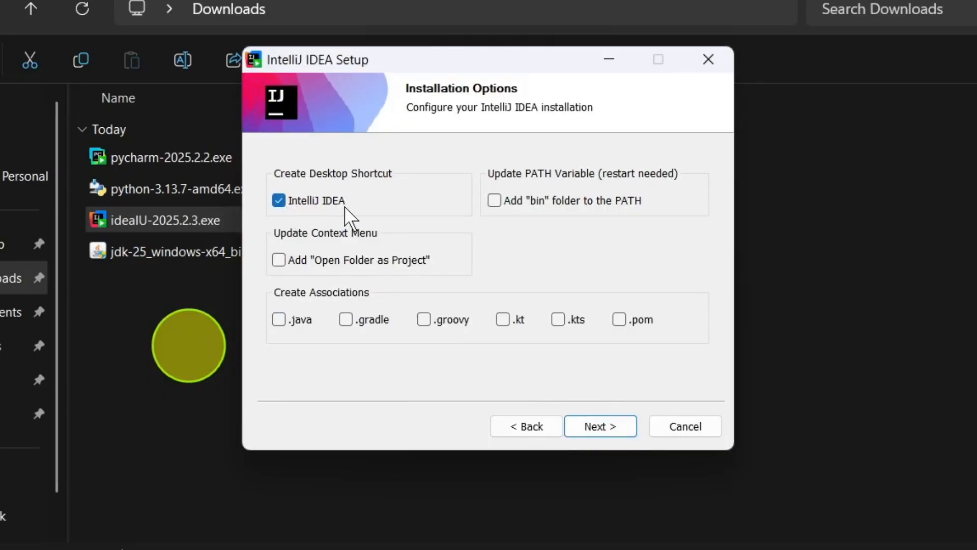
{"action": "left_click", "coordinate": [282, 320]}
{"action": "left_click", "coordinate": [494, 200]}
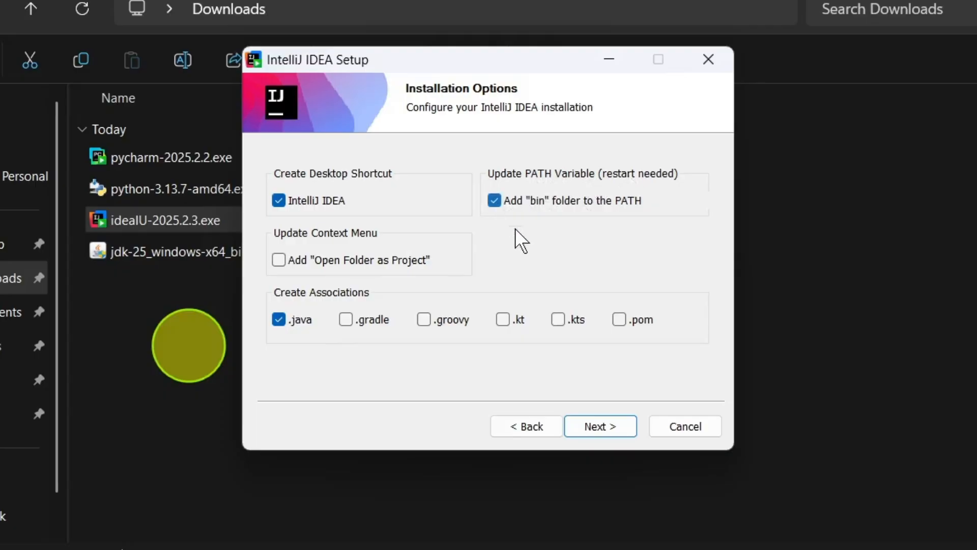
{"action": "left_click", "coordinate": [594, 419]}
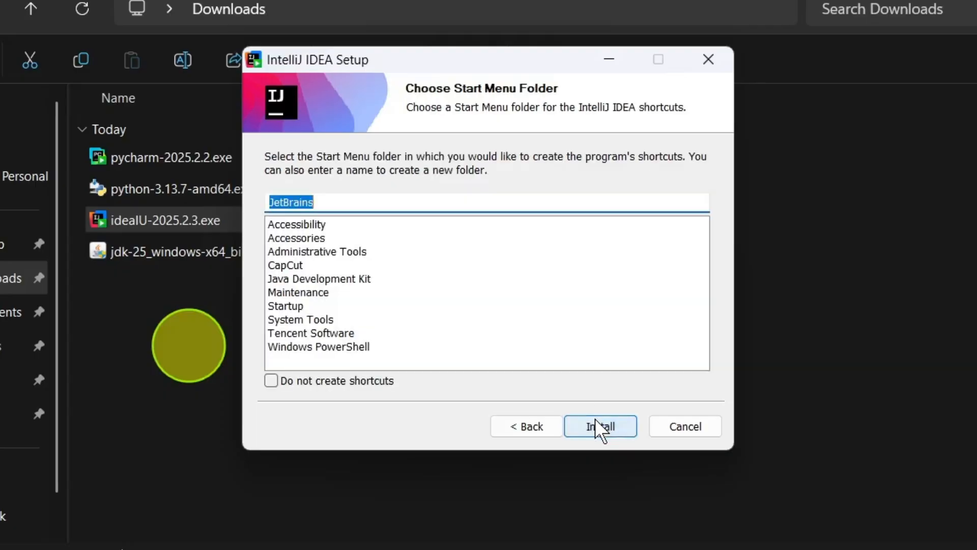
- Install IntelliJ IDEA with the JetBrains Start Menu folder and finish the setup with IntelliJ IDEA set to run
{"action": "left_click", "coordinate": [610, 425]}
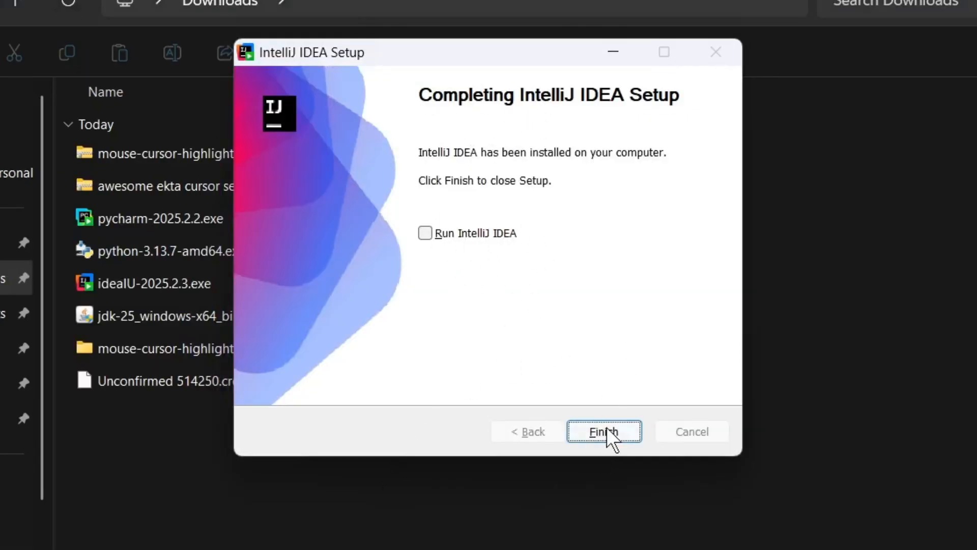
{"action": "key", "text": "shift+Tab"}
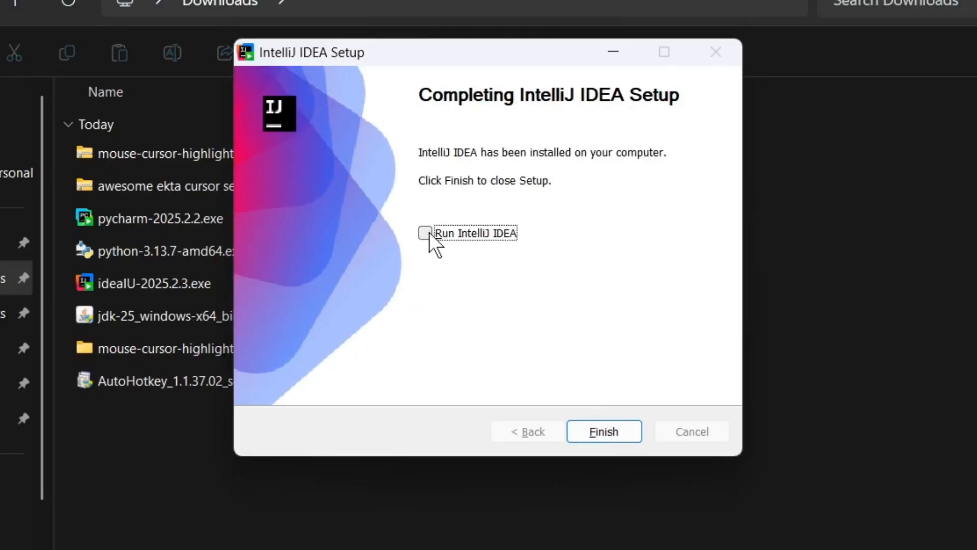
{"action": "left_click", "coordinate": [611, 435]}
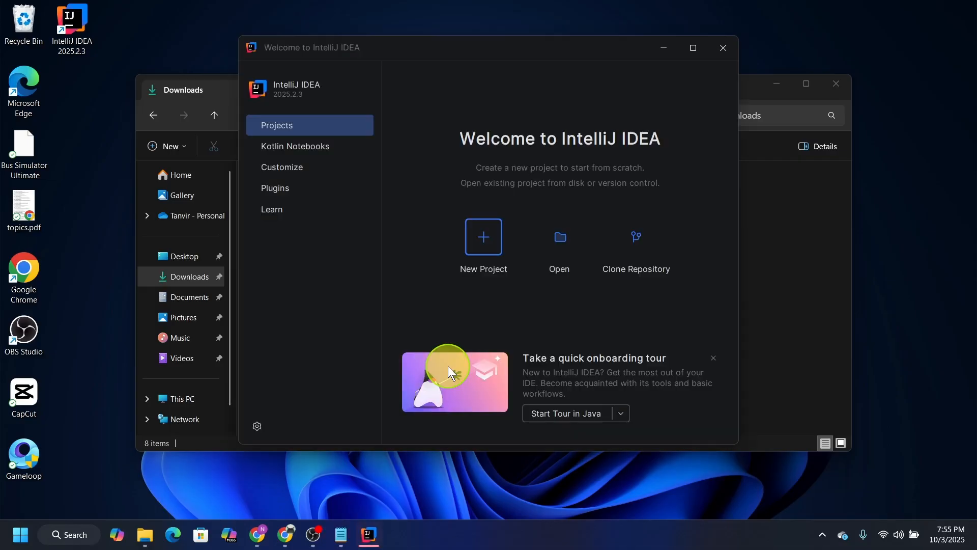
- Open the Customize settings of IntelliJ IDEA, look through the available themes and set the IDE font size to 18.0
{"action": "left_click", "coordinate": [293, 167]}
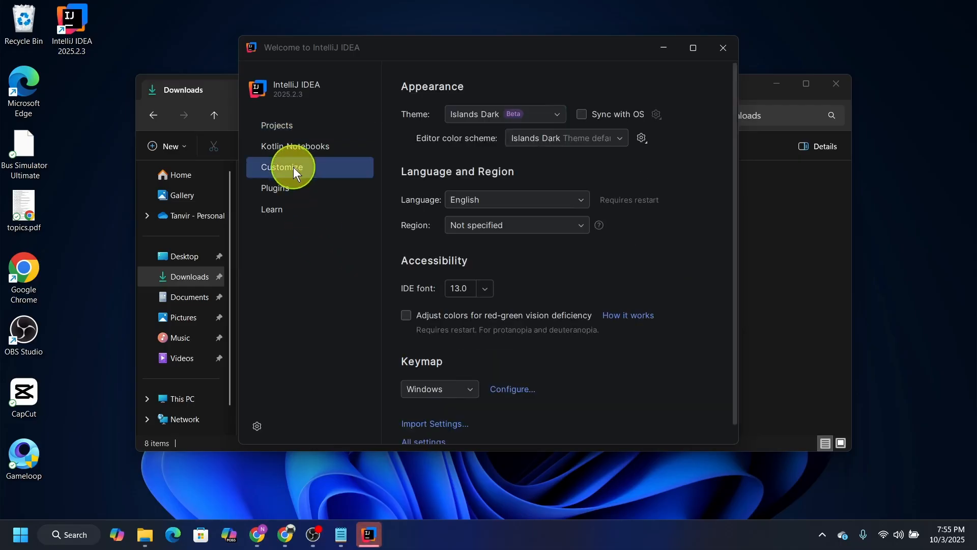
{"action": "left_click", "coordinate": [547, 121]}
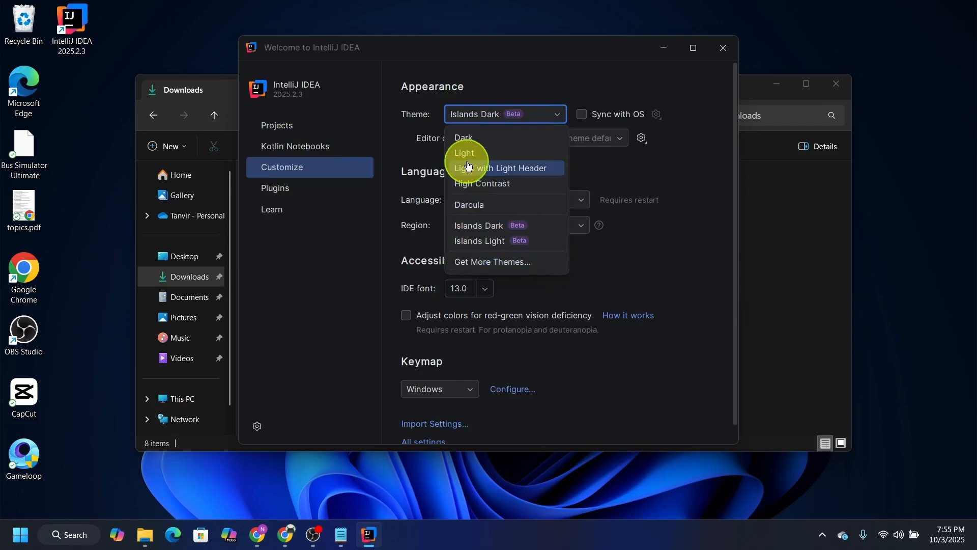
{"action": "left_click", "coordinate": [533, 87]}
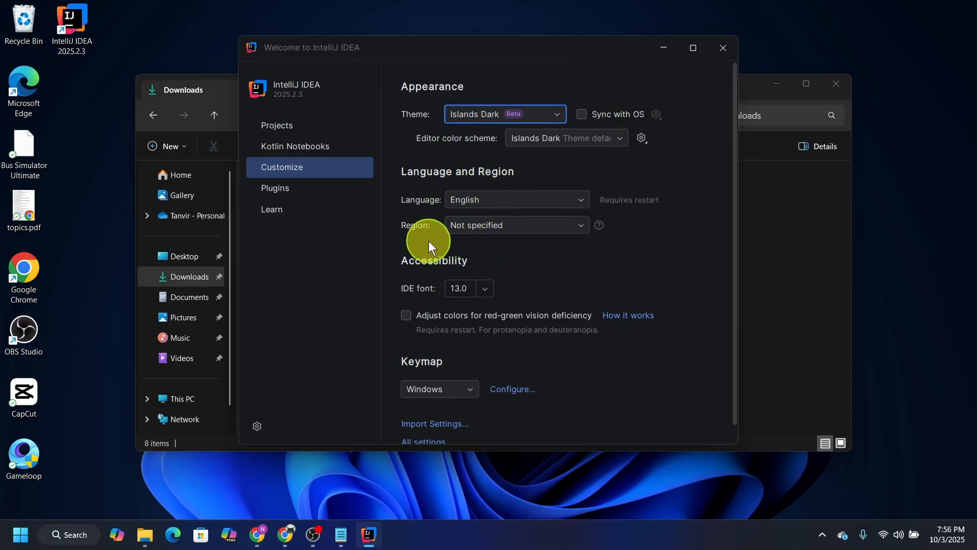
{"action": "scroll", "coordinate": [494, 240], "scroll_direction": "down", "scroll_amount": 1}
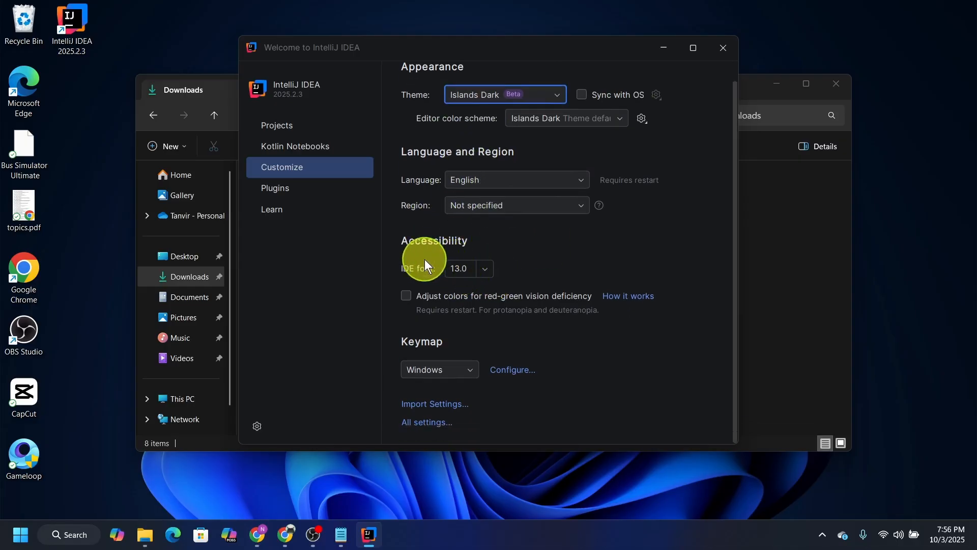
{"action": "left_click", "coordinate": [480, 272]}
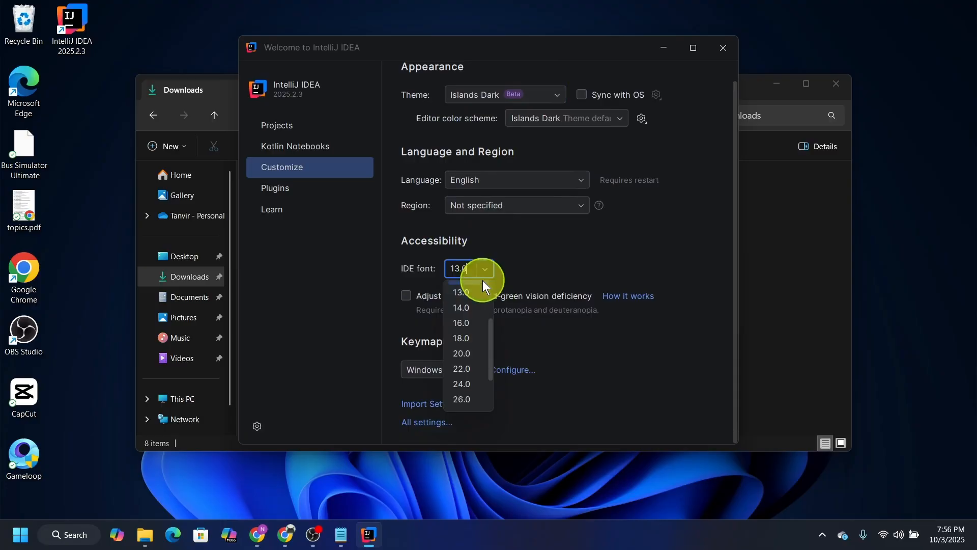
{"action": "left_click", "coordinate": [468, 339]}
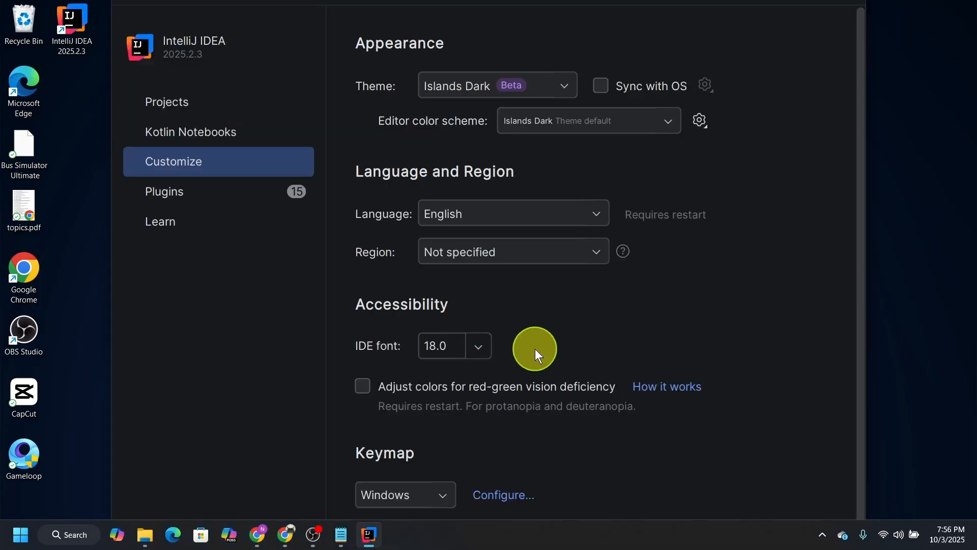
- Set the IDE font size to 16.0 and look over the remaining Customize settings
{"action": "left_click", "coordinate": [491, 273]}
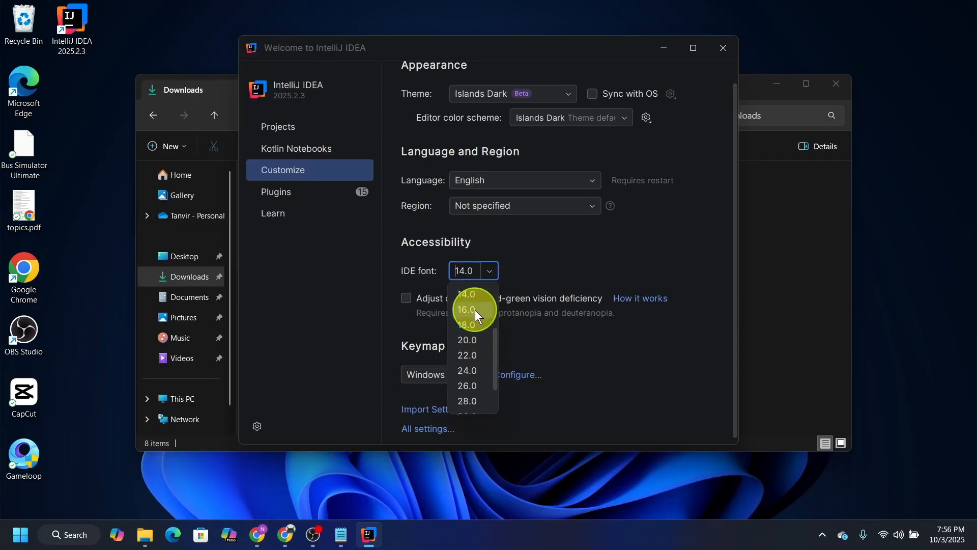
{"action": "left_click", "coordinate": [475, 310]}
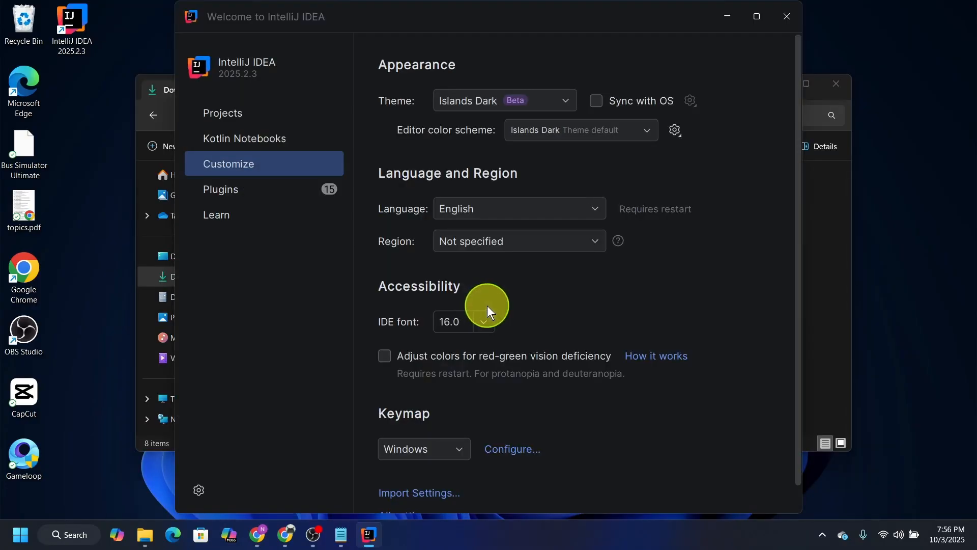
{"action": "scroll", "coordinate": [509, 376], "scroll_direction": "down", "scroll_amount": 1}
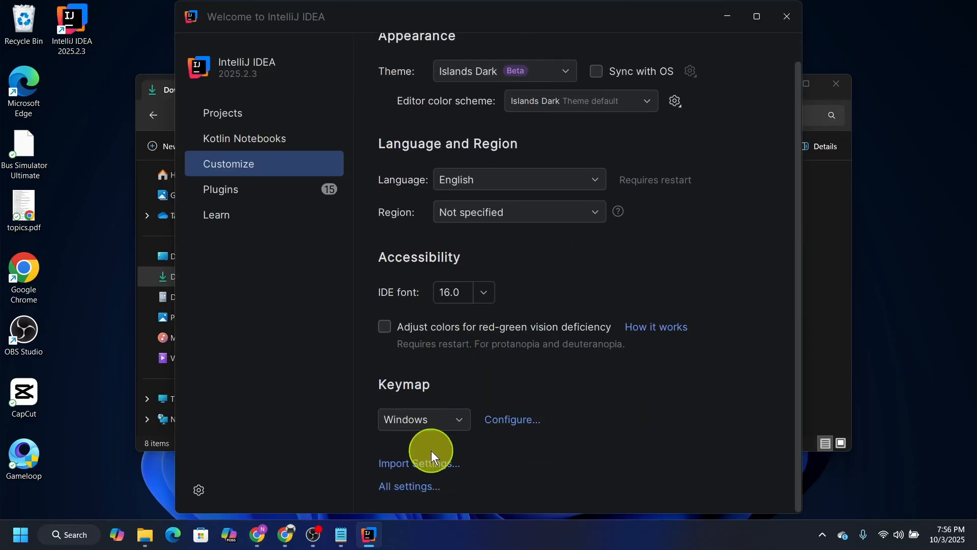
{"action": "scroll", "coordinate": [417, 214], "scroll_direction": "up", "scroll_amount": 1}
- Start a new Java project named "testyamin" from the Projects page, with Oracle OpenJDK 25 in C:\Program Files\Java\jdk-25 as its JDK
{"action": "left_click", "coordinate": [230, 136]}
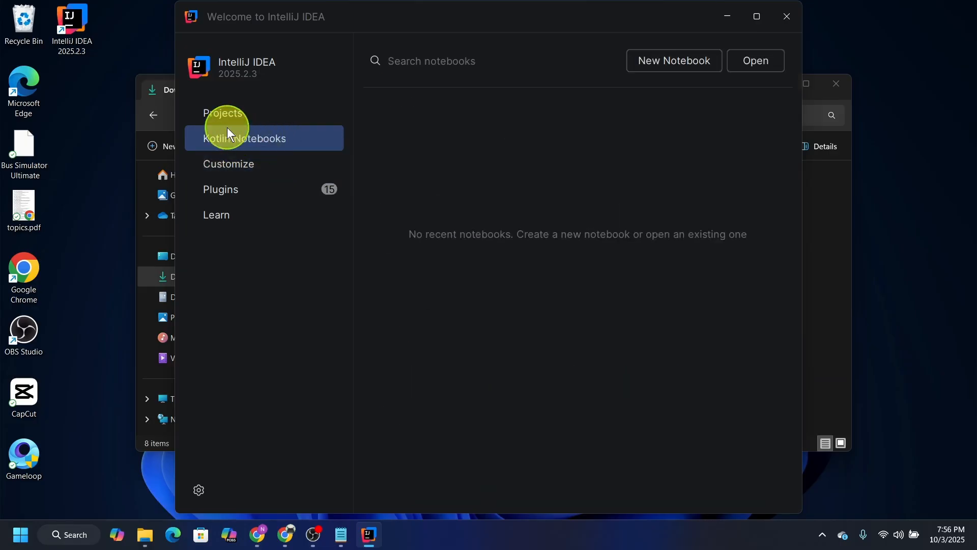
{"action": "left_click", "coordinate": [225, 117]}
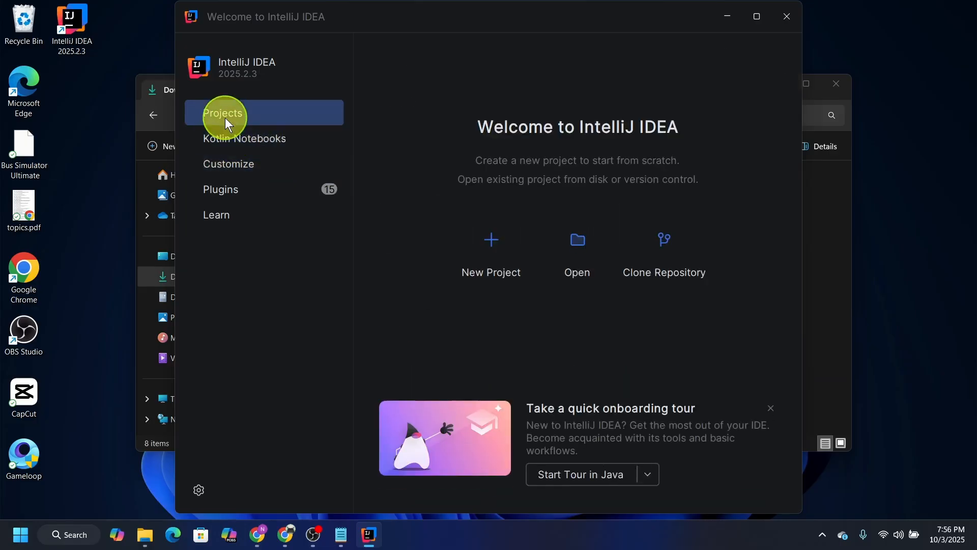
{"action": "left_click", "coordinate": [479, 241]}
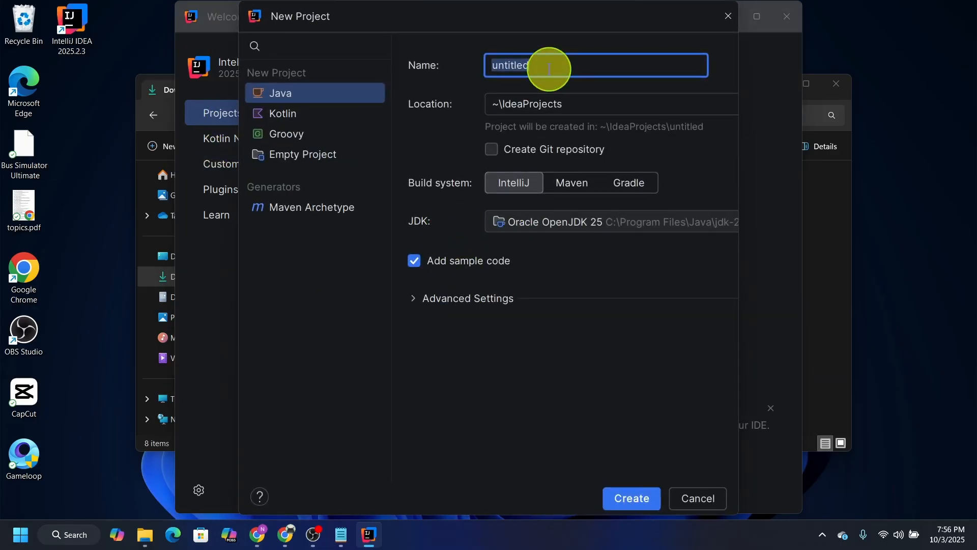
{"action": "type", "text": "testyamin"}
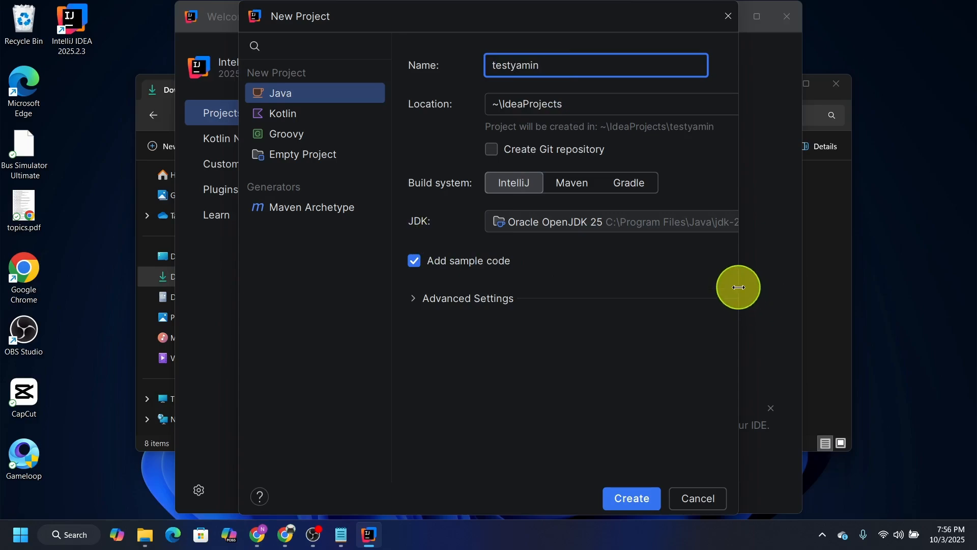
{"action": "left_click_drag", "start_coordinate": [738, 285], "coordinate": [831, 275]}
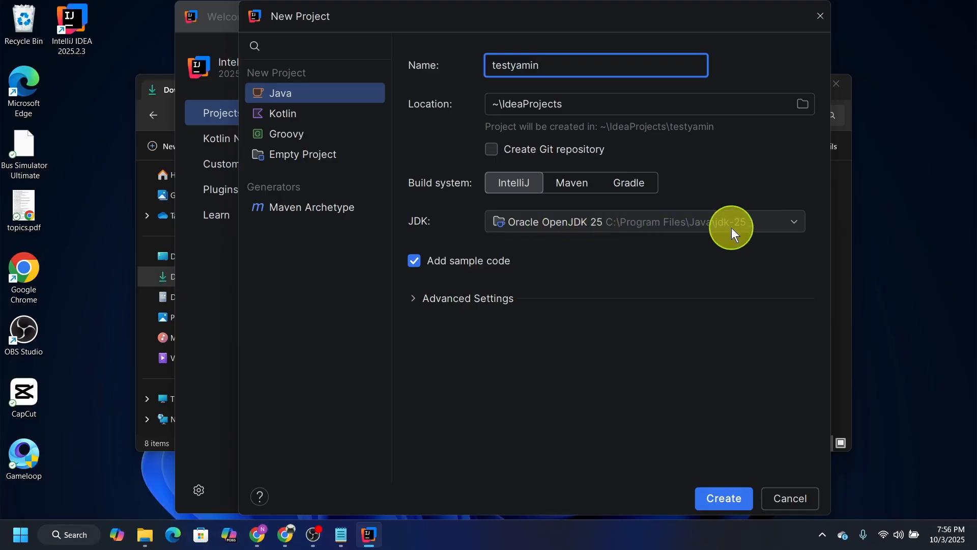
{"action": "left_click", "coordinate": [755, 229]}
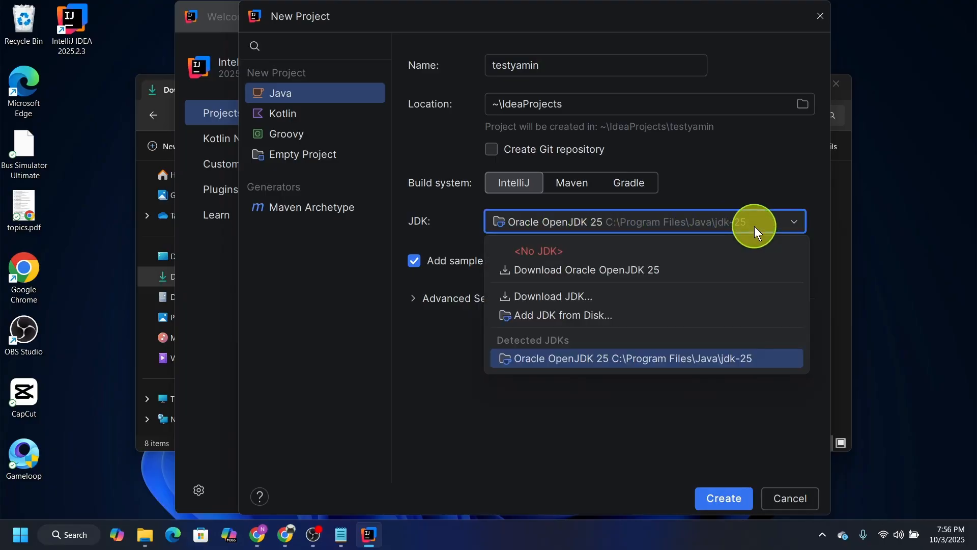
{"action": "left_click", "coordinate": [707, 361]}
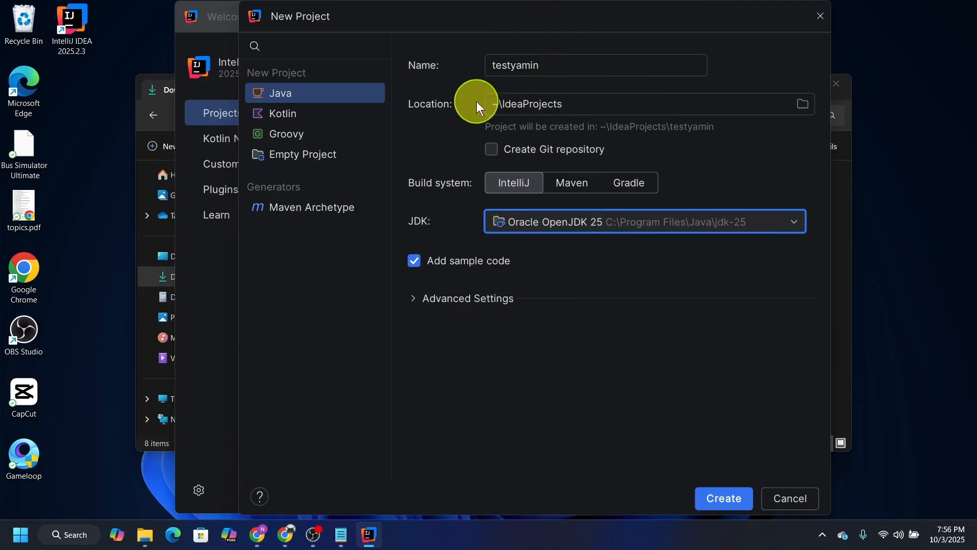
- Set the project location to a new folder named "testyamin" created inside Downloads
{"action": "left_click", "coordinate": [801, 103]}
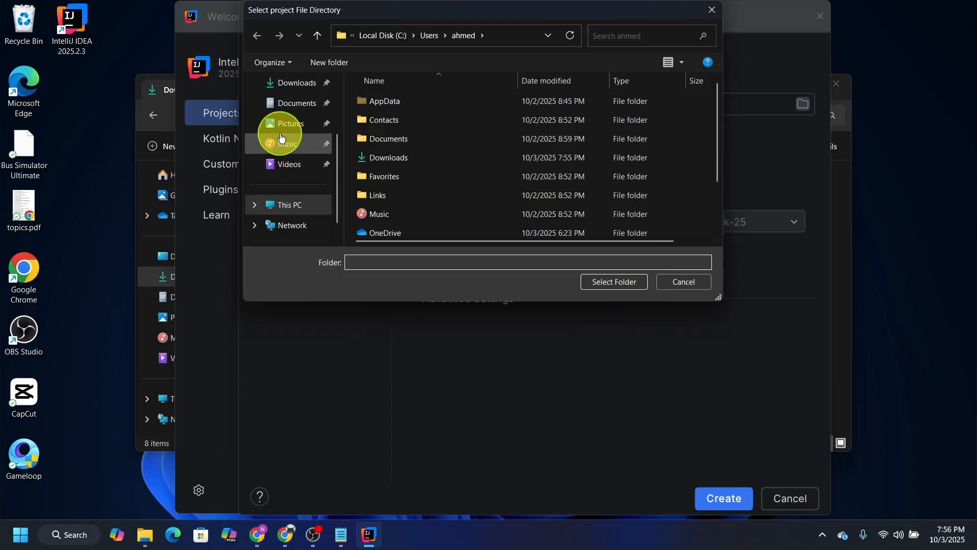
{"action": "scroll", "coordinate": [285, 168], "scroll_direction": "up", "scroll_amount": 1}
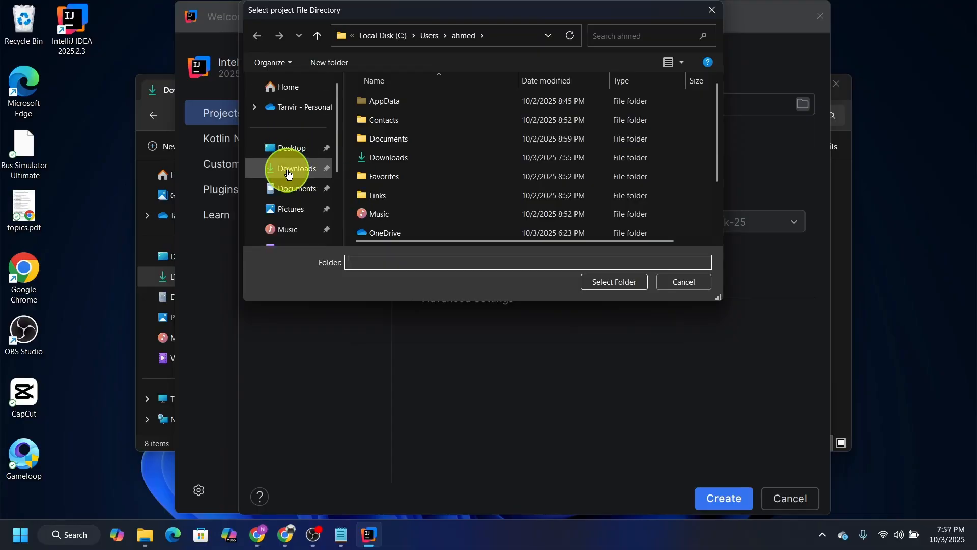
{"action": "scroll", "coordinate": [289, 172], "scroll_direction": "down", "scroll_amount": 2}
{"action": "scroll", "coordinate": [289, 172], "scroll_direction": "up", "scroll_amount": 3}
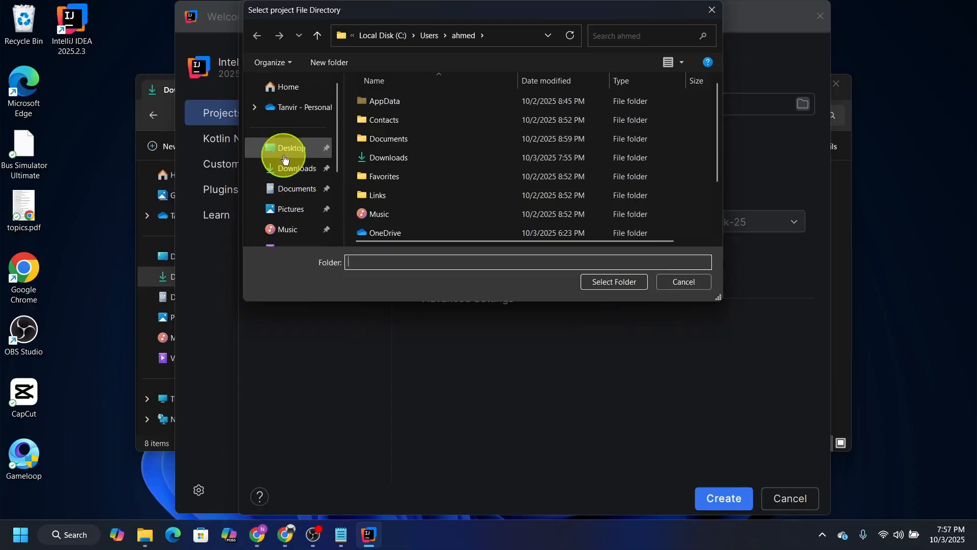
{"action": "left_click", "coordinate": [291, 173]}
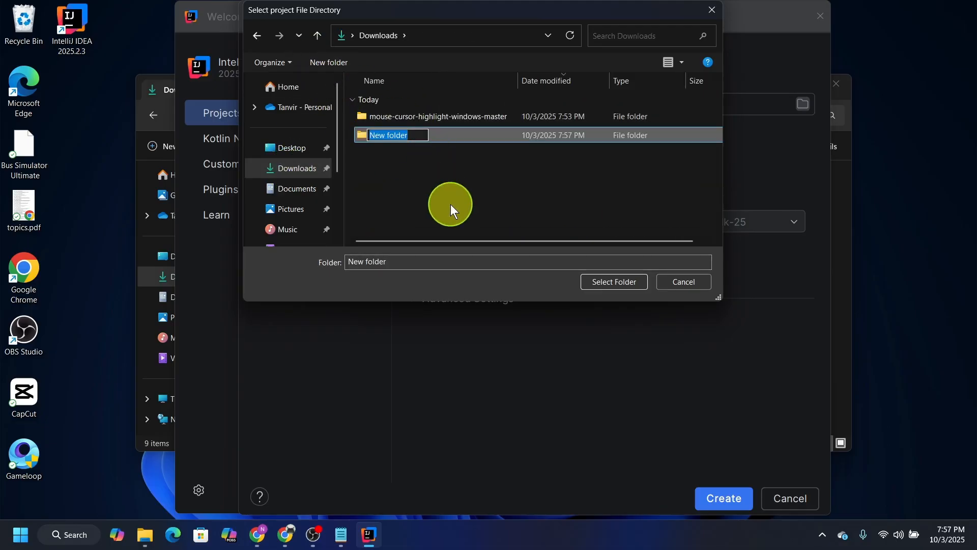
{"action": "type", "text": "testua"}
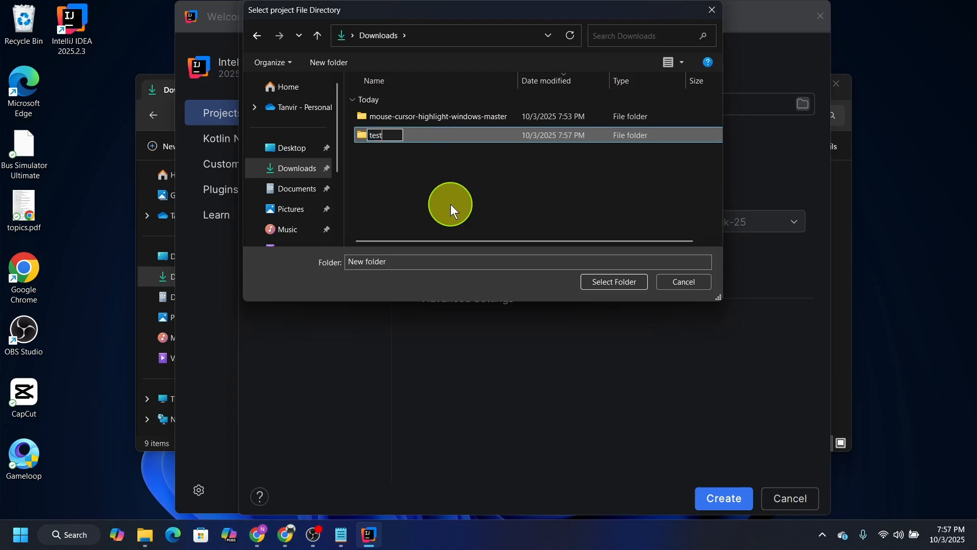
{"action": "key", "text": "BackSpace"}
{"action": "key", "text": "BackSpace"}
{"action": "type", "text": "yamin"}
{"action": "key", "text": "Return"}
{"action": "left_click", "coordinate": [627, 283]}
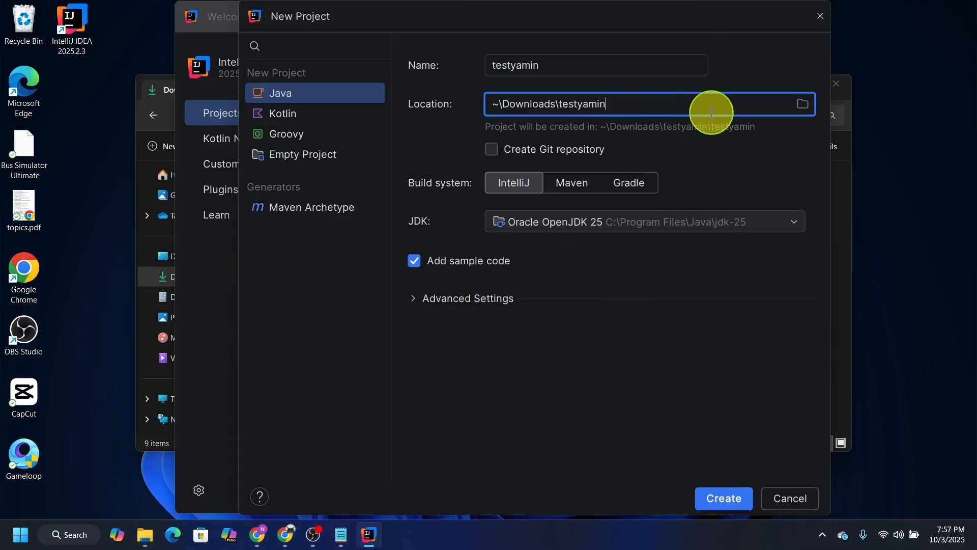
- Create the project and dismiss the AI promotion window and the fresh theme notification
{"action": "left_click", "coordinate": [719, 492]}
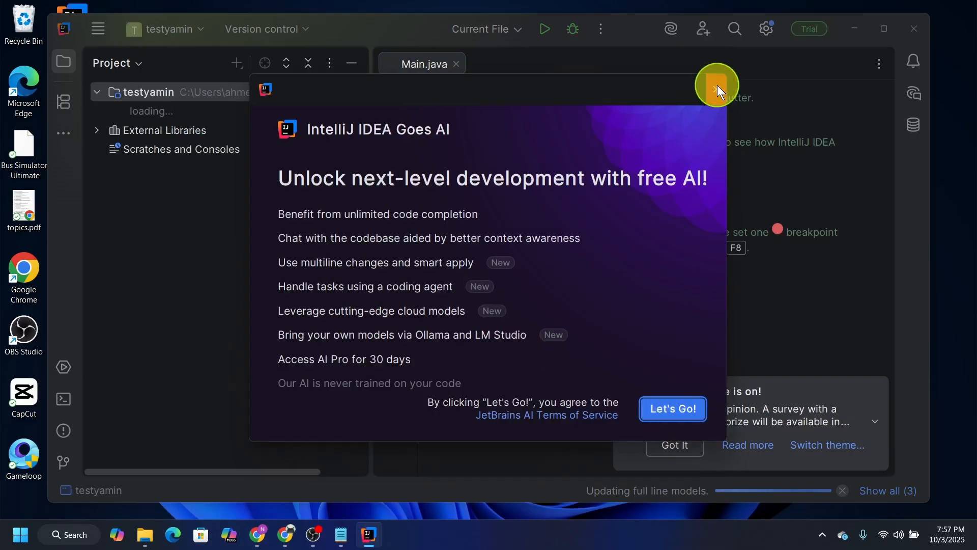
{"action": "left_click", "coordinate": [717, 89]}
{"action": "left_click", "coordinate": [553, 269]}
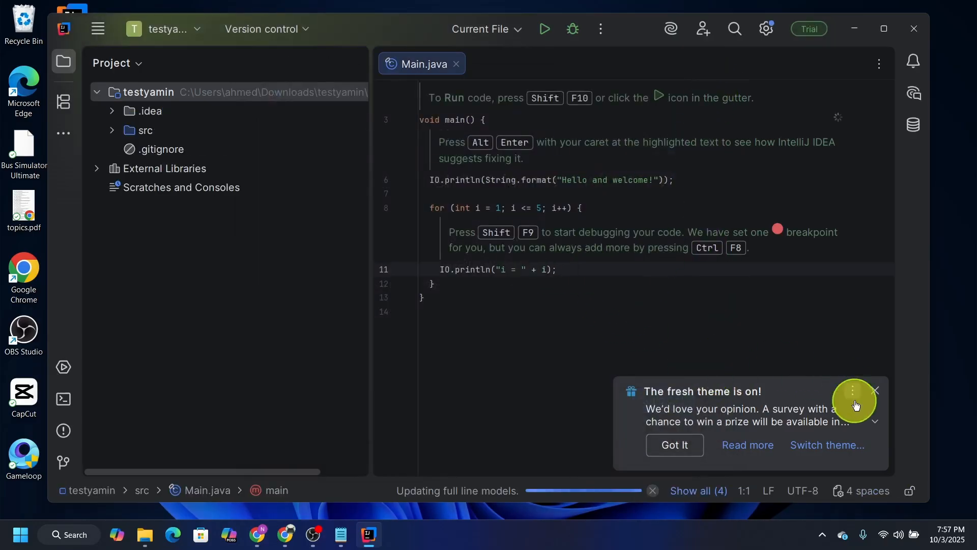
{"action": "left_click", "coordinate": [682, 441]}
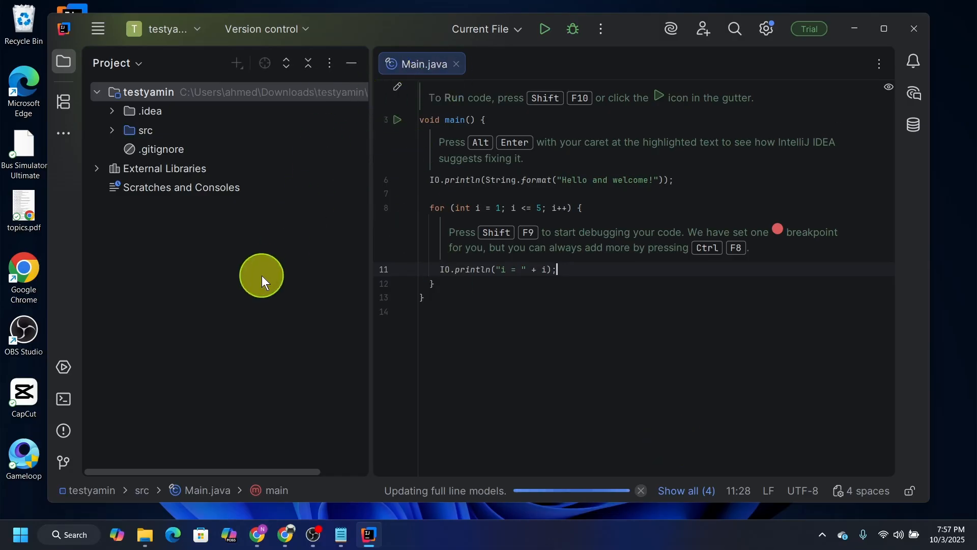
{"action": "left_click", "coordinate": [261, 276]}
{"action": "left_click", "coordinate": [569, 331]}
{"action": "left_click", "coordinate": [280, 251]}
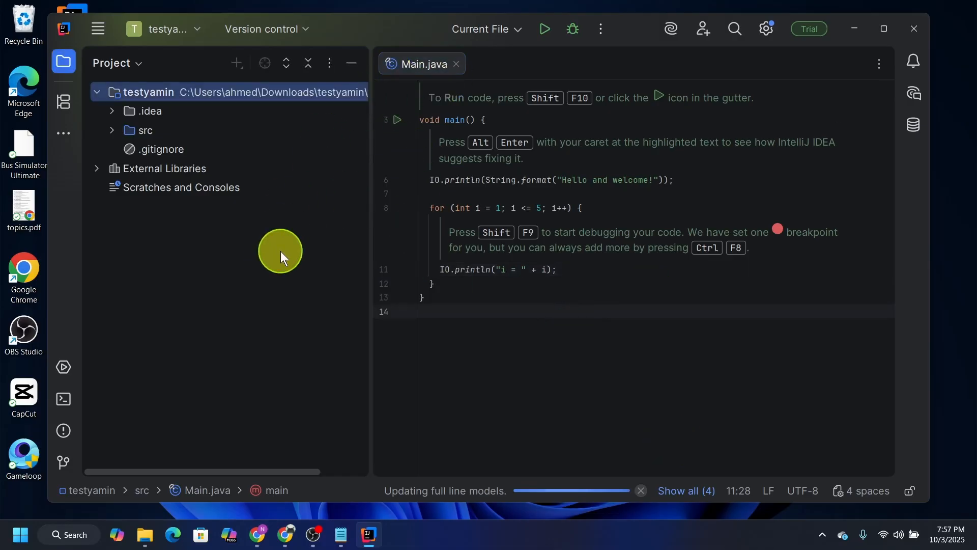
- Expand the src folder and add a new Java class named "testyamin" to it
{"action": "left_click", "coordinate": [113, 129]}
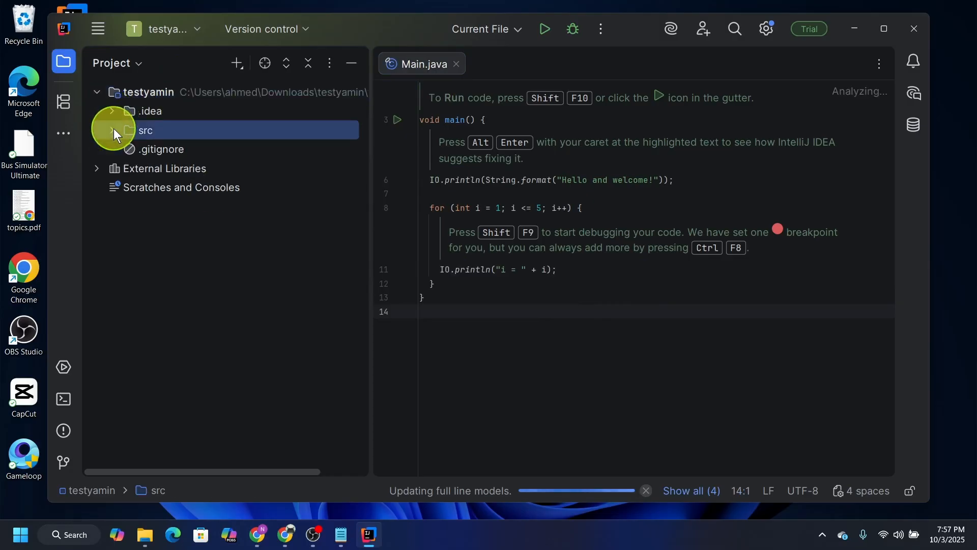
{"action": "right_click", "coordinate": [198, 136]}
{"action": "left_click", "coordinate": [169, 129]}
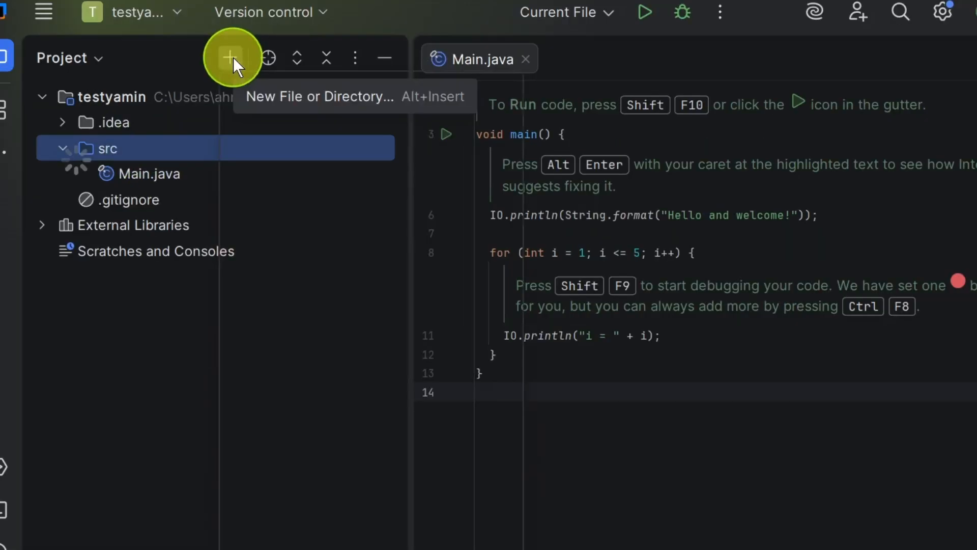
{"action": "left_click", "coordinate": [237, 63]}
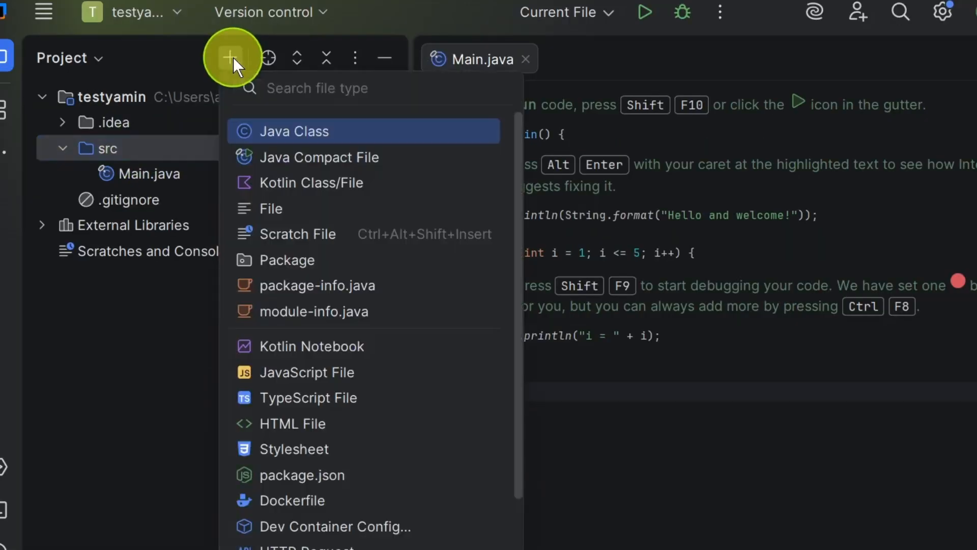
{"action": "left_click", "coordinate": [285, 131]}
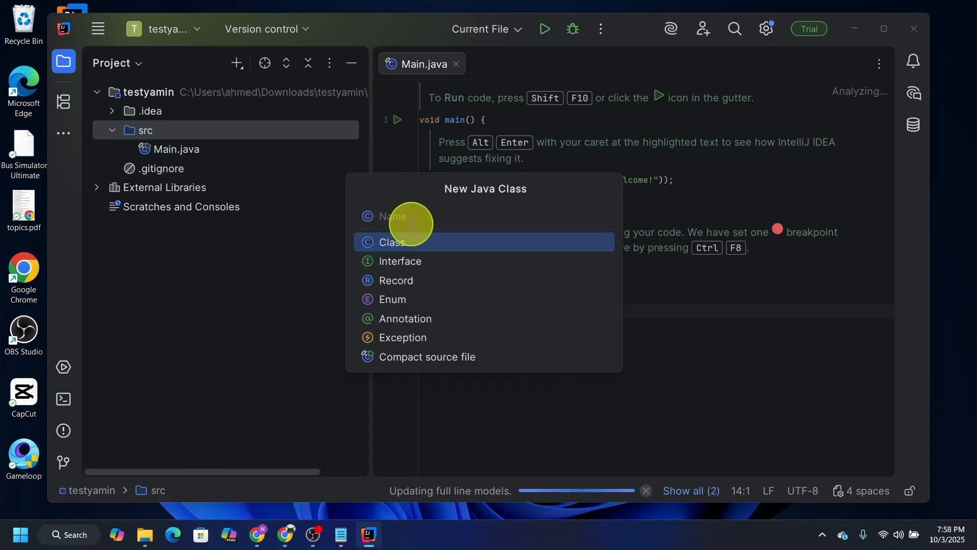
{"action": "type", "text": "testyamin"}
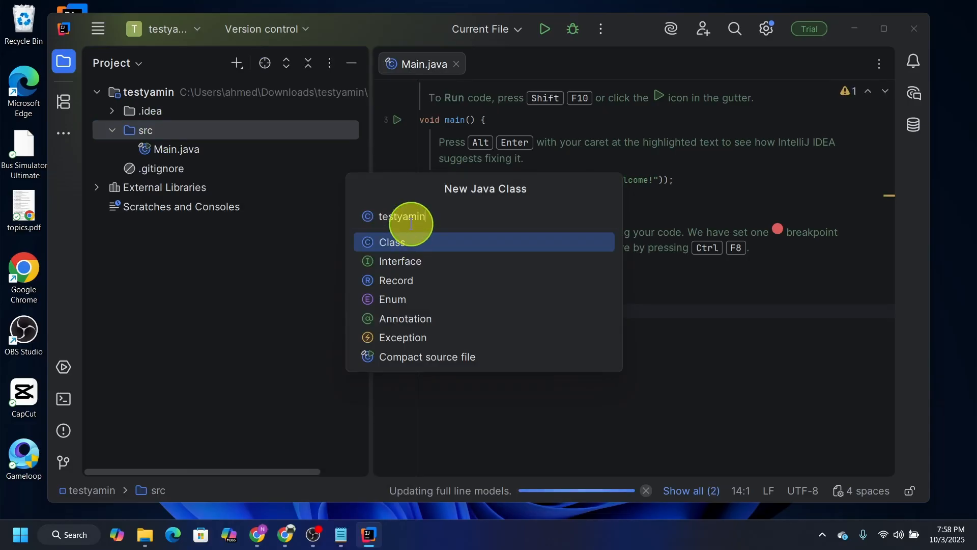
{"action": "key", "text": "Return"}
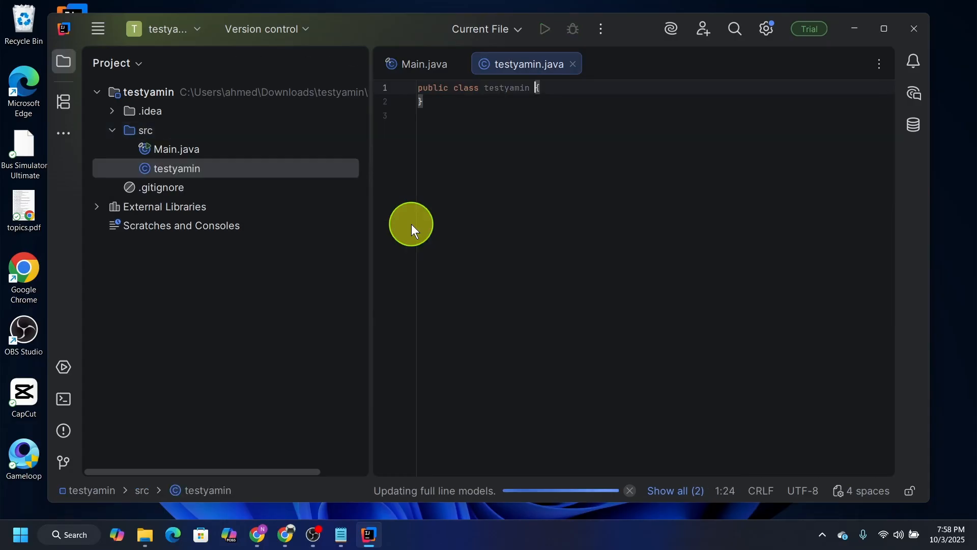
- Insert the sample HelloWorld class, whose main method prints "Hello, World!", inside the body of the testyamin class
{"action": "left_click", "coordinate": [477, 113]}
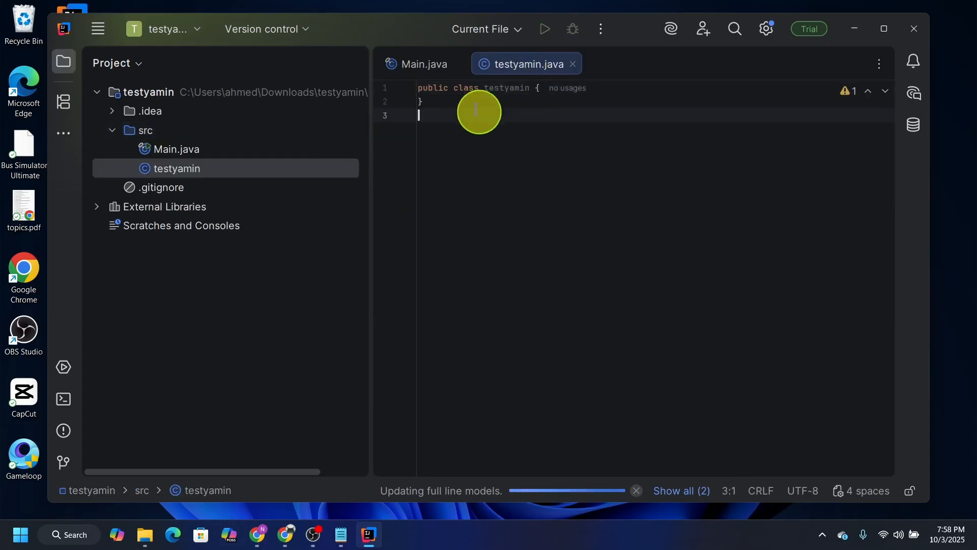
{"action": "left_click", "coordinate": [595, 94]}
{"action": "type", "text": "public class HelloWorld {     public static void main(String[] args) {         // This line prints \"Hello, World!\" to the console.         System.out.println(\"Hello, World!\");     } }"}
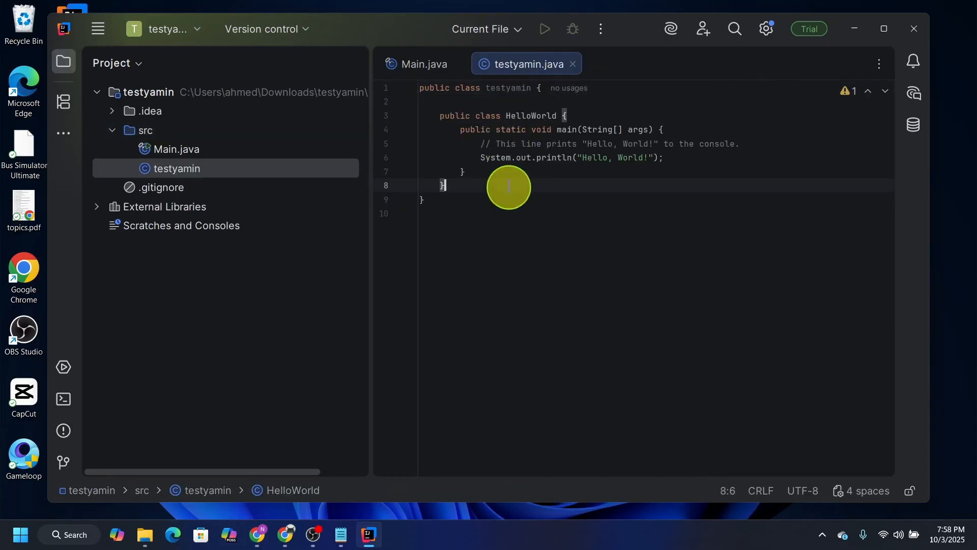
- Remove the nested HelloWorld class declaration and its closing brace so the main method sits directly in the testyamin class
{"action": "double_click", "coordinate": [524, 115]}
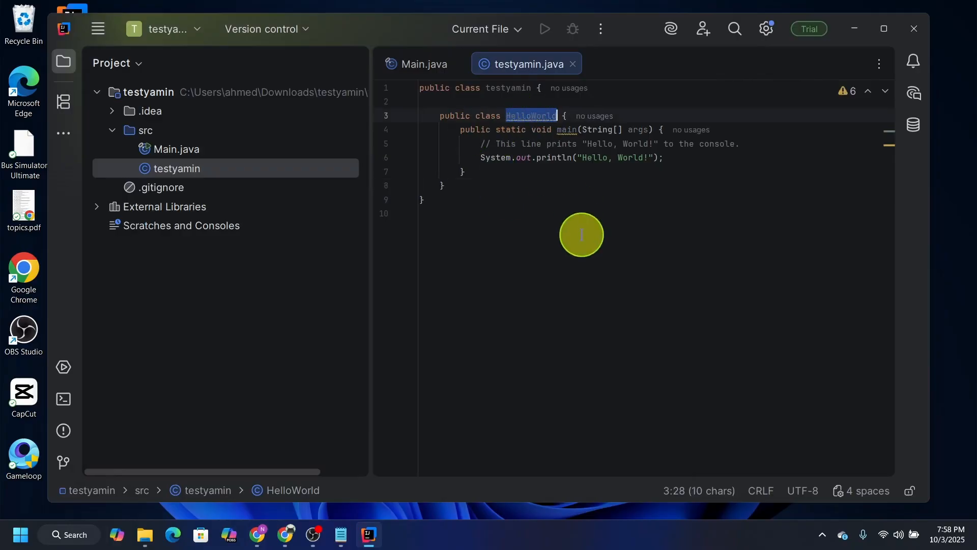
{"action": "type", "text": "test"}
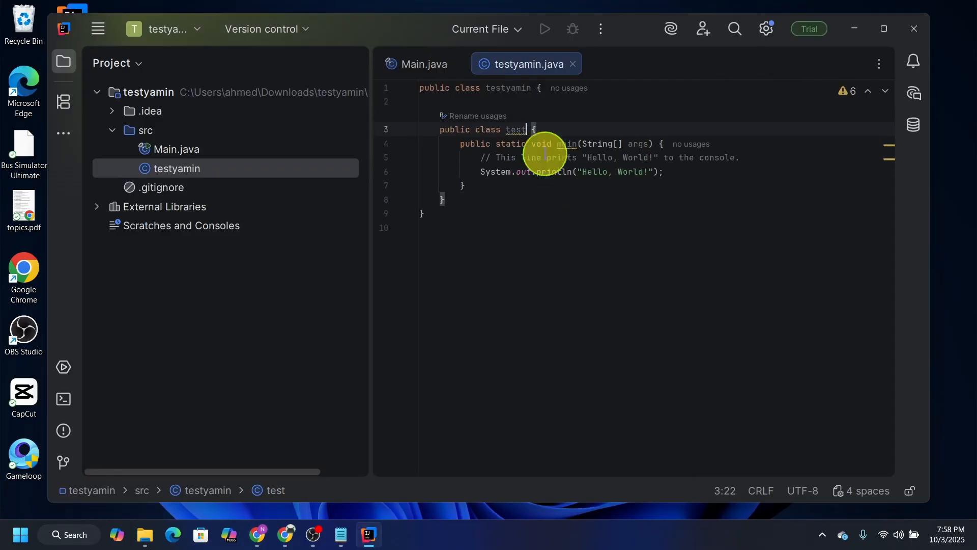
{"action": "left_click_drag", "start_coordinate": [574, 130], "coordinate": [440, 131]}
{"action": "key", "text": "BackSpace"}
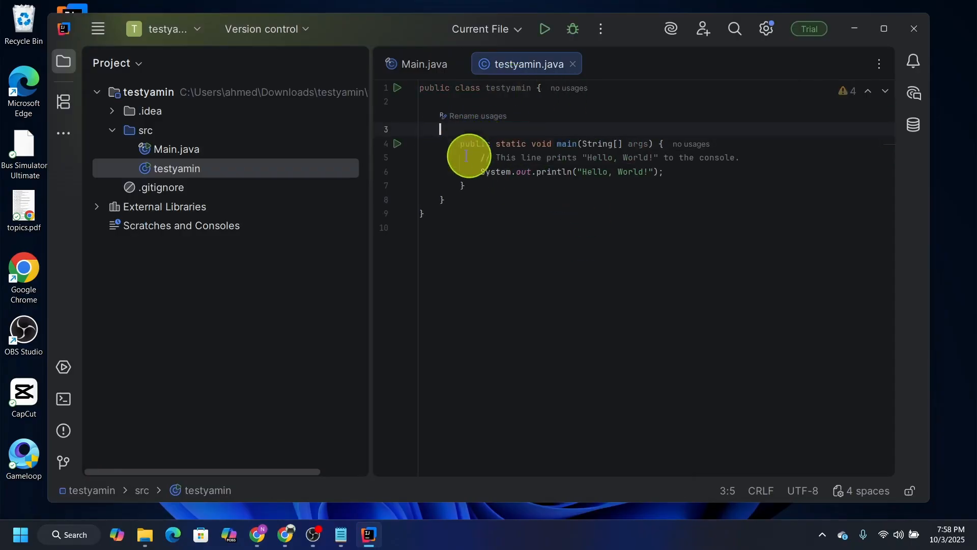
{"action": "left_click", "coordinate": [442, 184]}
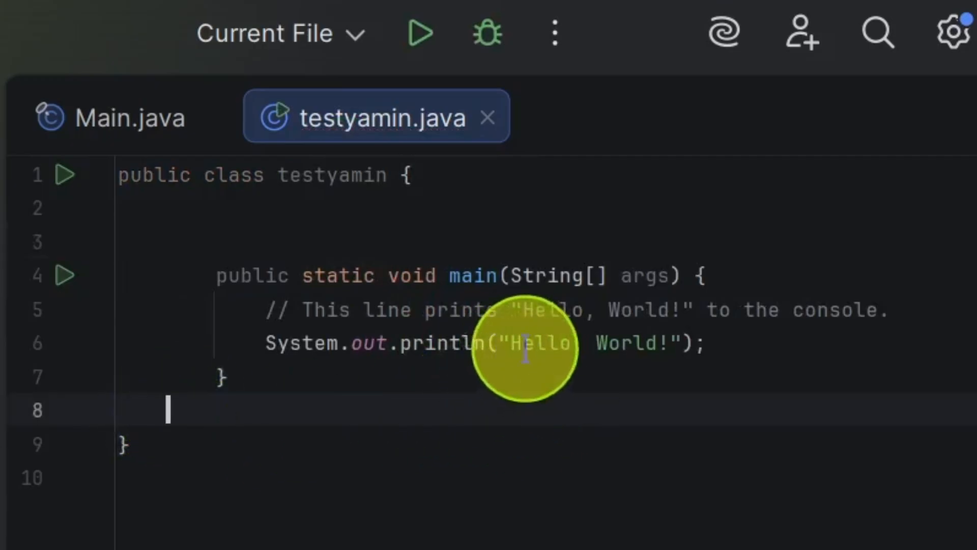
- Replace "World" in the println greeting with a person's first name
{"action": "left_click", "coordinate": [761, 343]}
{"action": "left_click", "coordinate": [619, 341]}
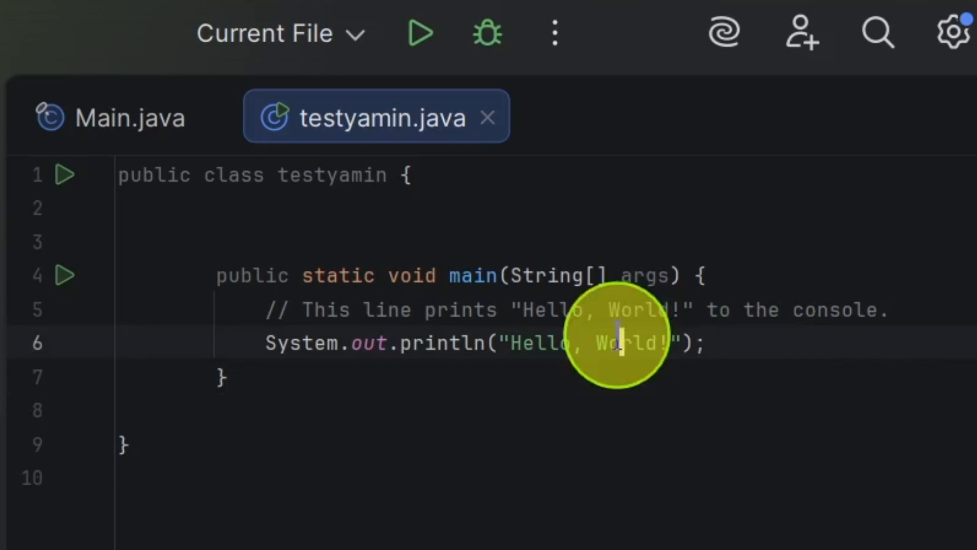
{"action": "double_click", "coordinate": [619, 341]}
{"action": "type", "text": "Yamin"}
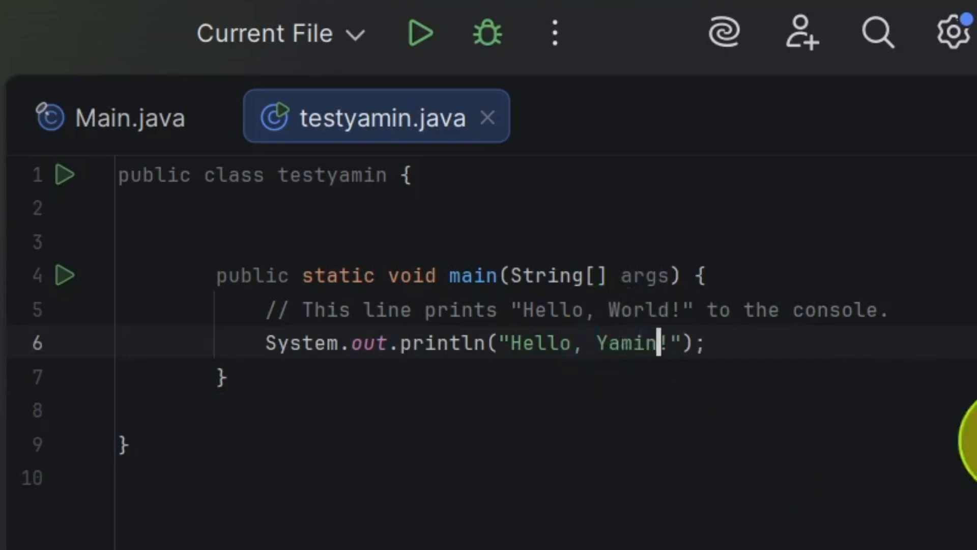
- Run testyamin.java, enlarge the Run output area and examine the greeting printed in the console
{"action": "left_click", "coordinate": [428, 44]}
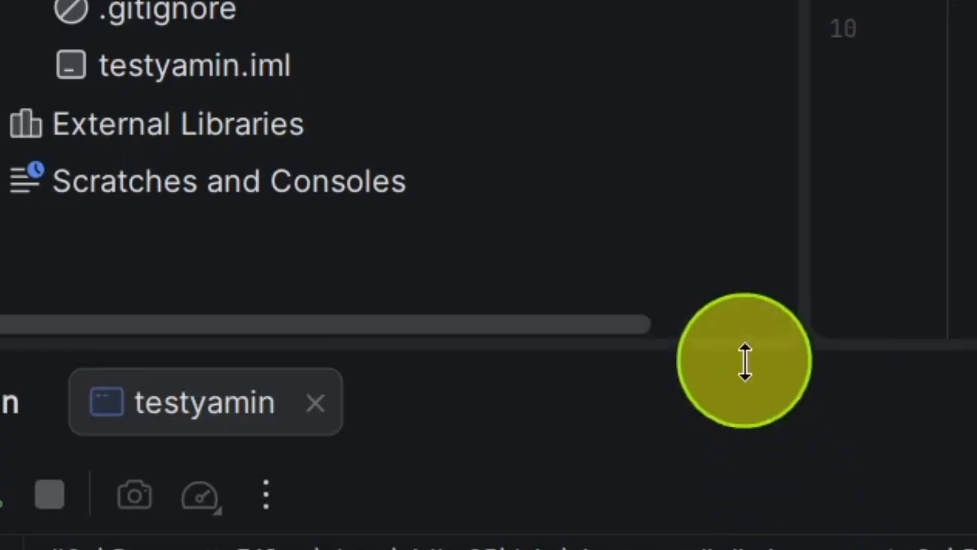
{"action": "left_click_drag", "start_coordinate": [746, 340], "coordinate": [746, 0]}
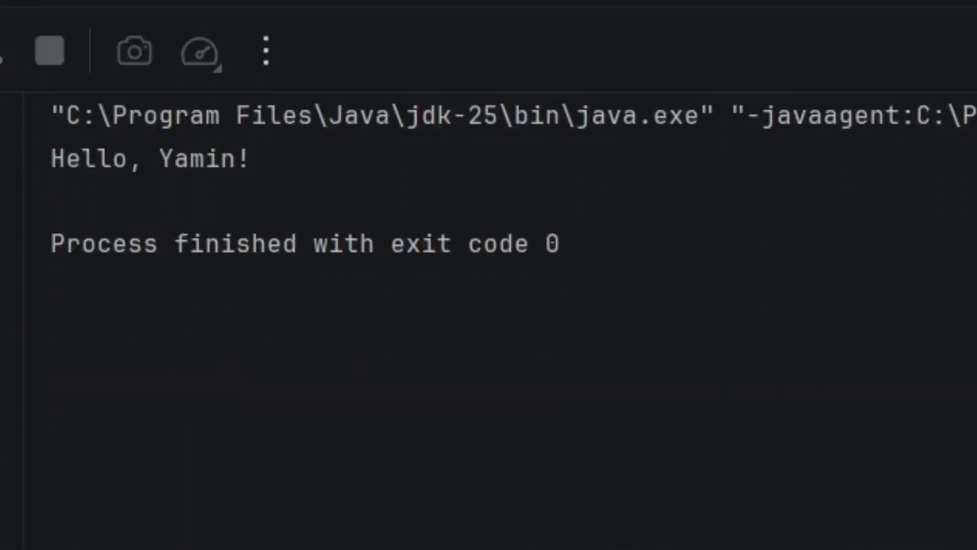
{"action": "left_click_drag", "start_coordinate": [272, 153], "coordinate": [22, 157]}
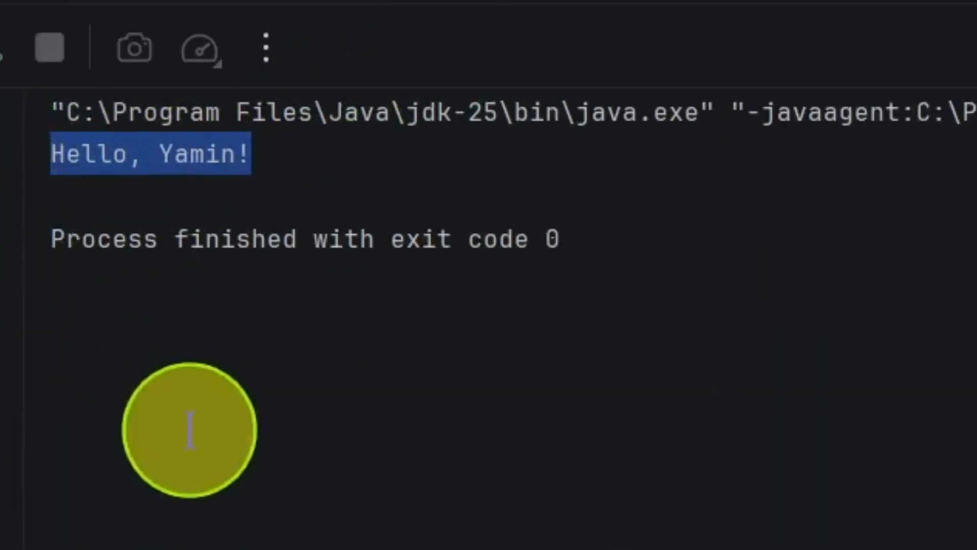
{"action": "left_click", "coordinate": [190, 431]}
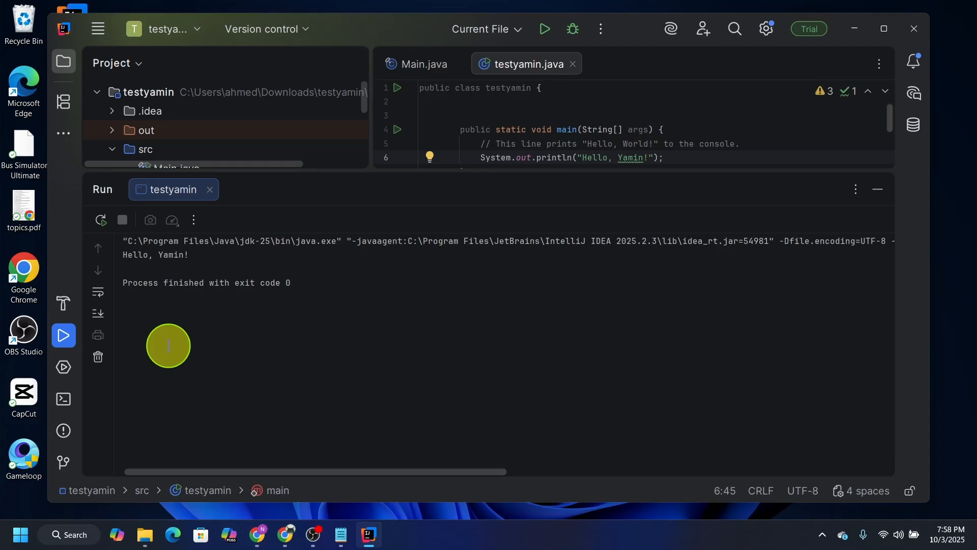